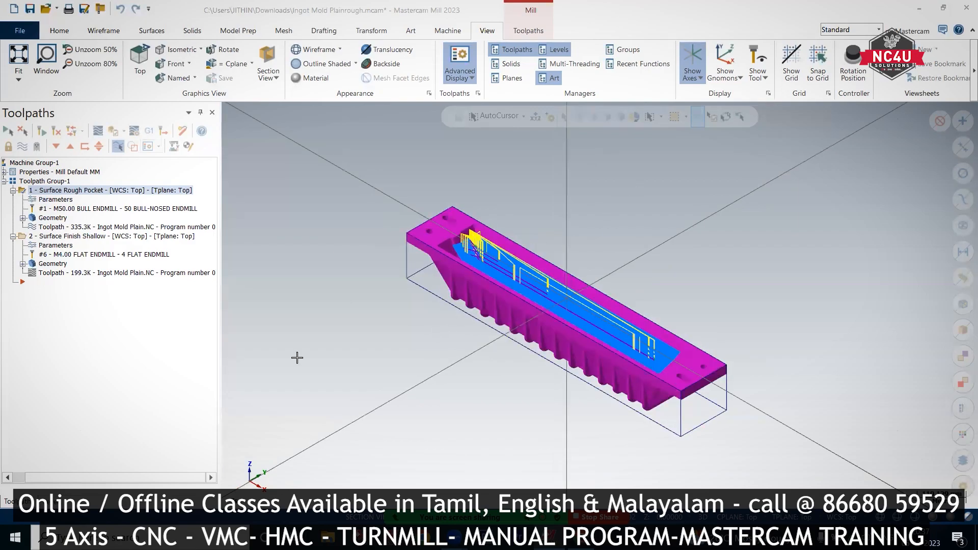
middle_drag(627, 254, 583, 245)
right_click(583, 245)
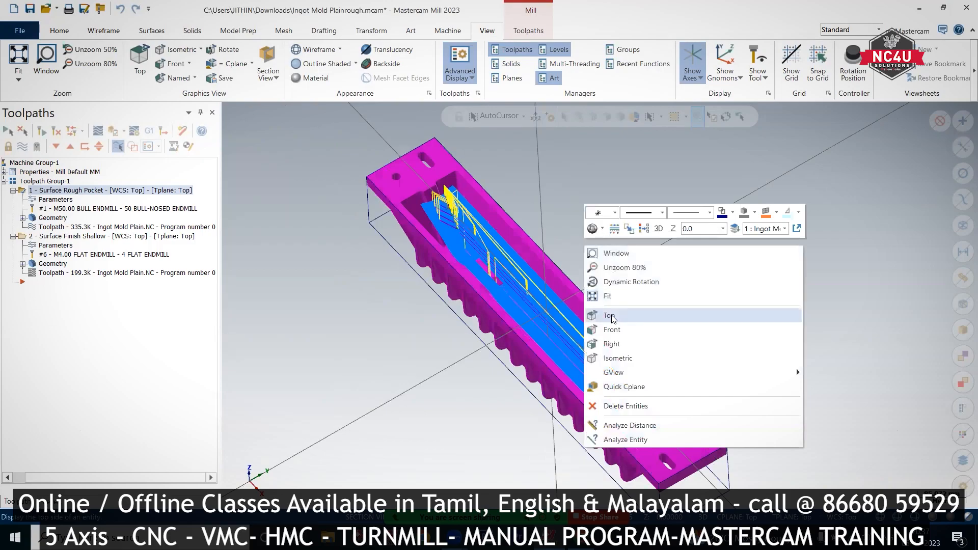
click(603, 316)
right_click(523, 101)
right_click(434, 206)
click(467, 319)
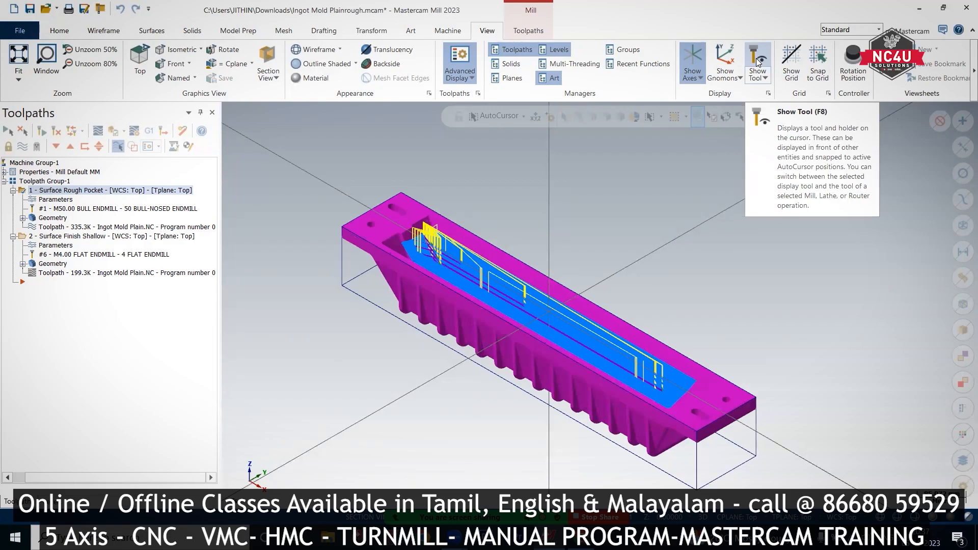
Step: Show the tool and holder at the cursor using the selected operation's tool, and select the Surface Finish Shallow operation
click(758, 60)
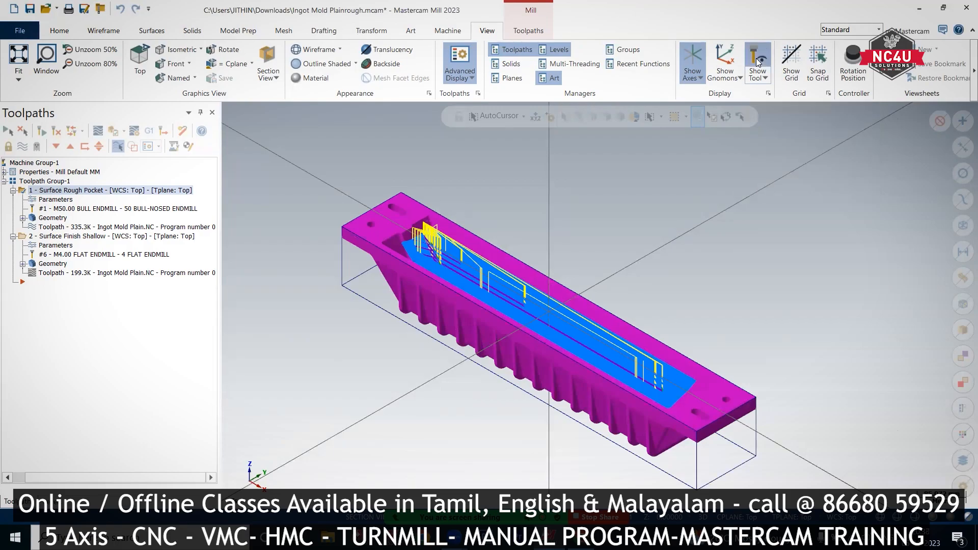
click(760, 79)
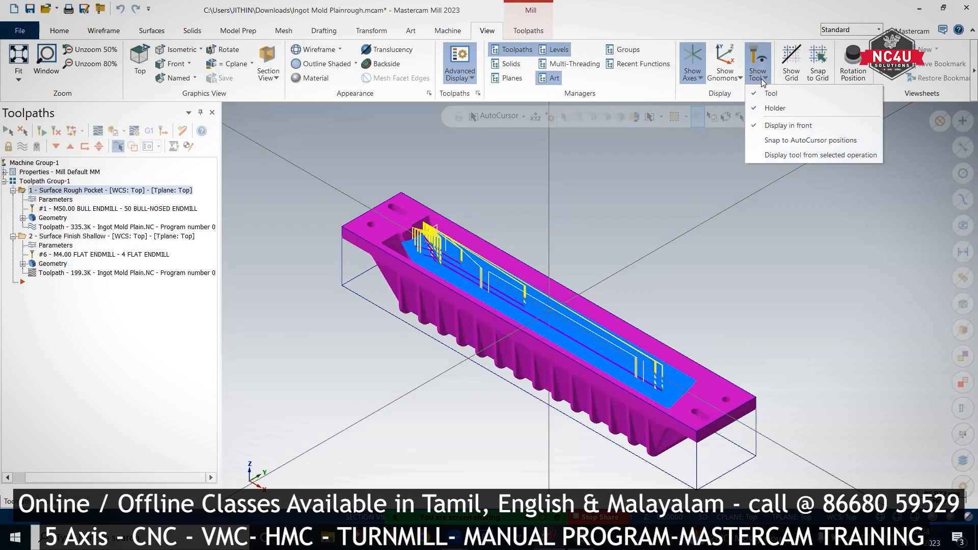
click(777, 156)
click(692, 233)
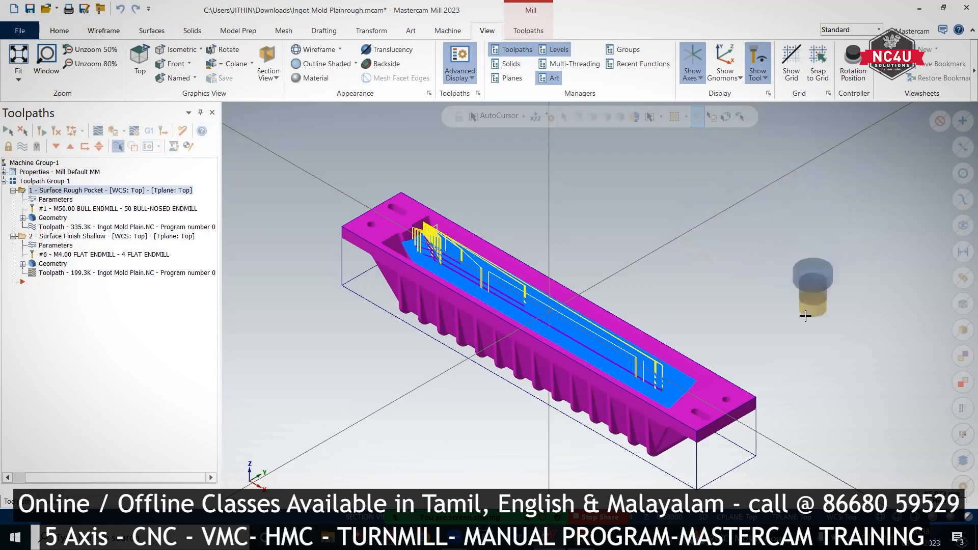
click(764, 76)
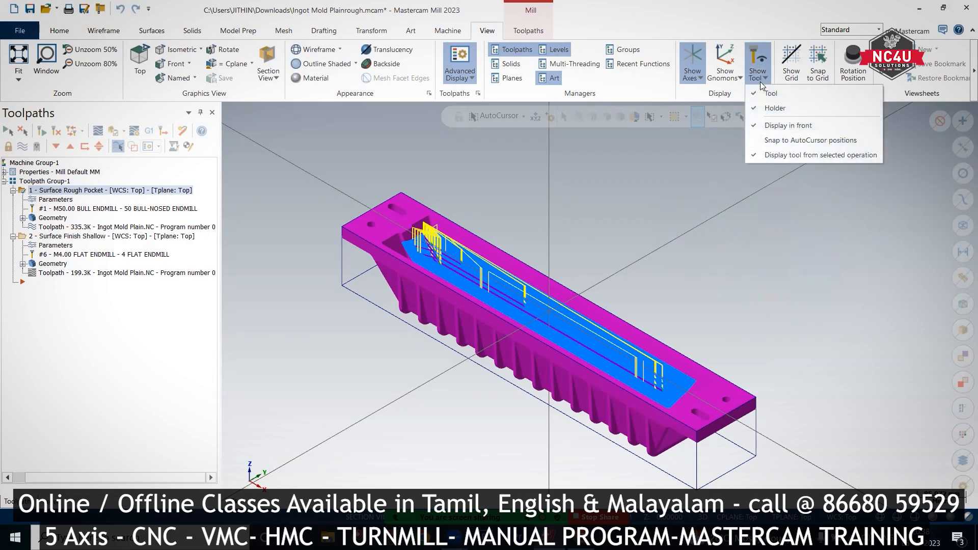
click(37, 237)
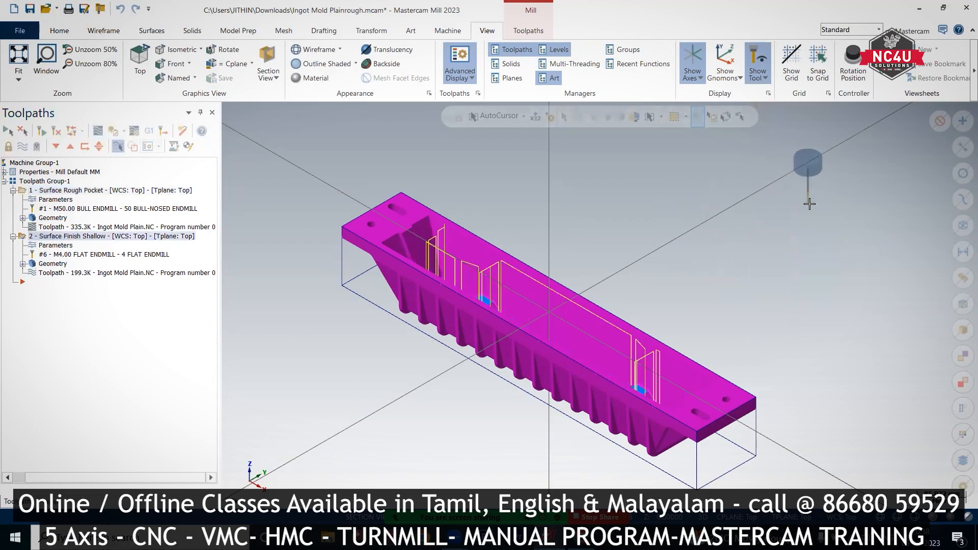
Step: Examine the Surface Finish Shallow toolpath inside the mold cavity together with the displayed tool and holder from several view directions
middle_drag(752, 259, 754, 234)
right_click(687, 207)
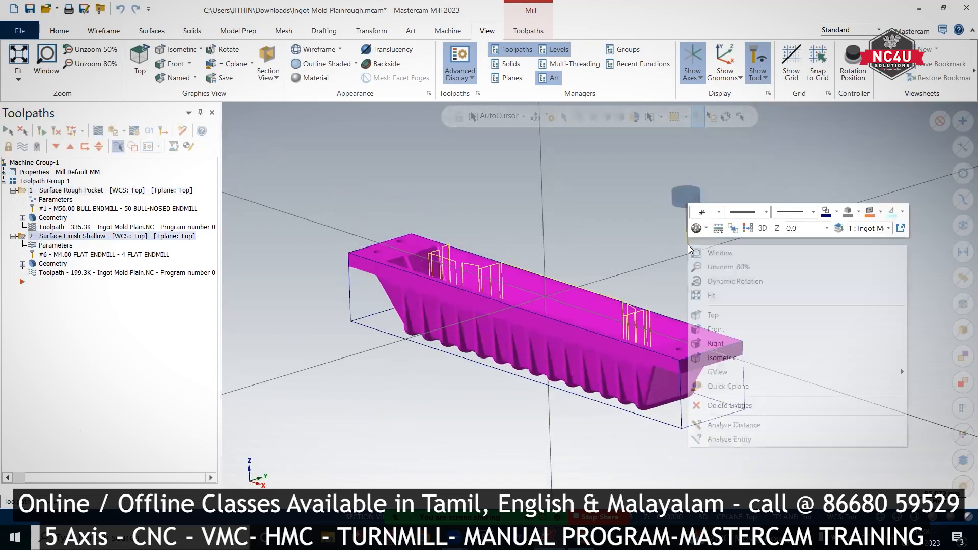
click(725, 330)
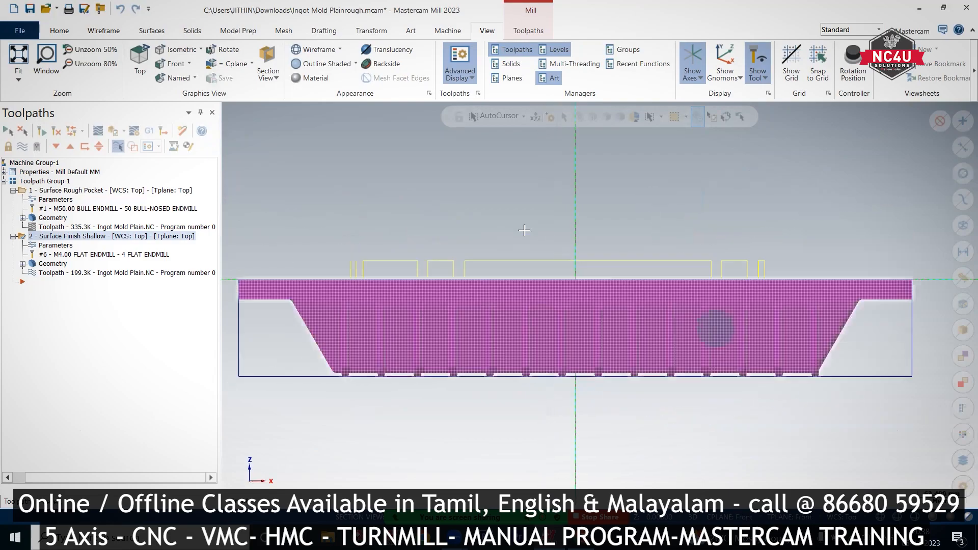
right_click(525, 214)
click(564, 328)
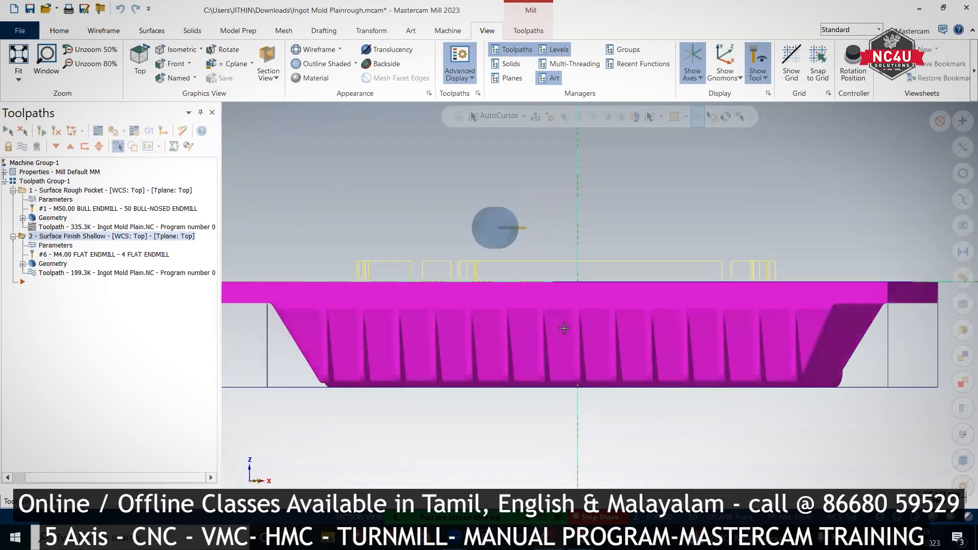
right_click(625, 183)
click(662, 265)
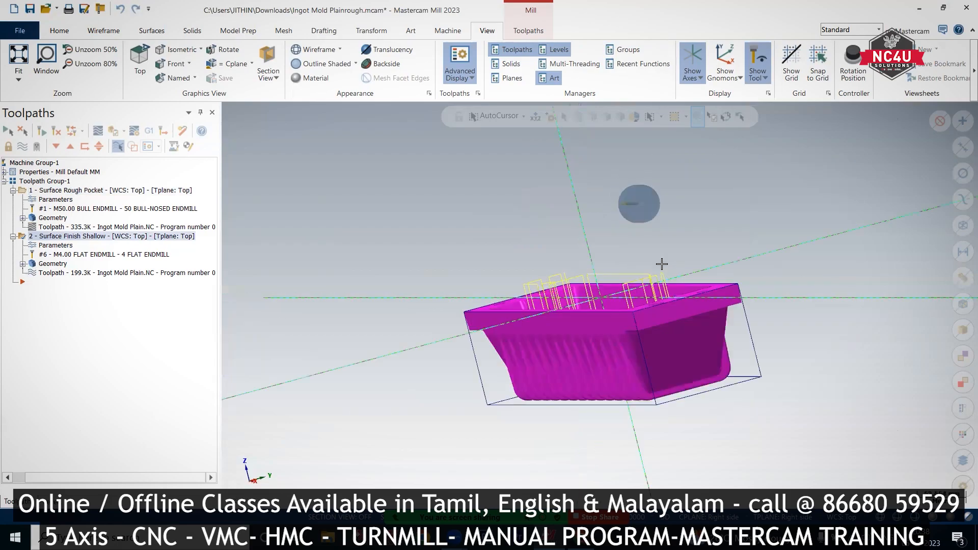
middle_drag(539, 248, 533, 123)
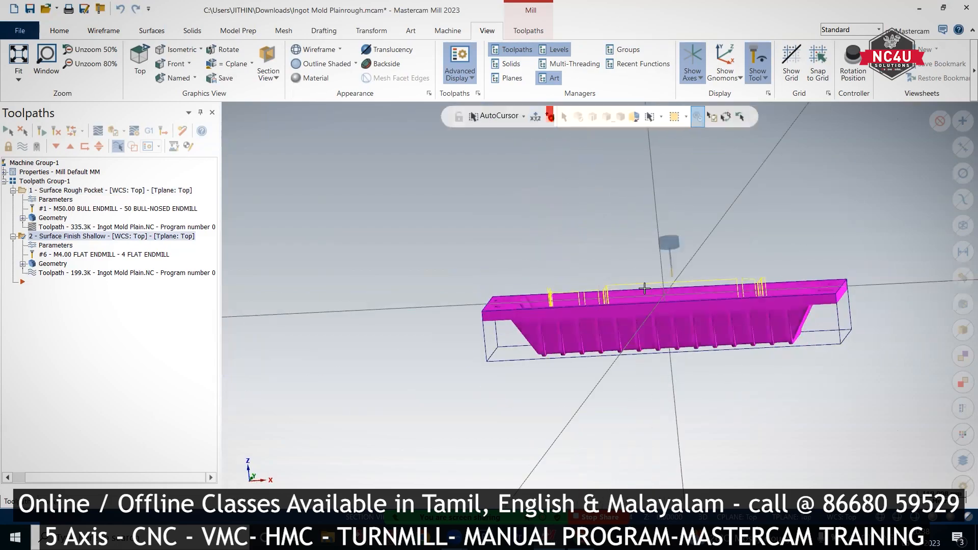
middle_drag(604, 339, 618, 308)
scroll(603, 307, up, 1)
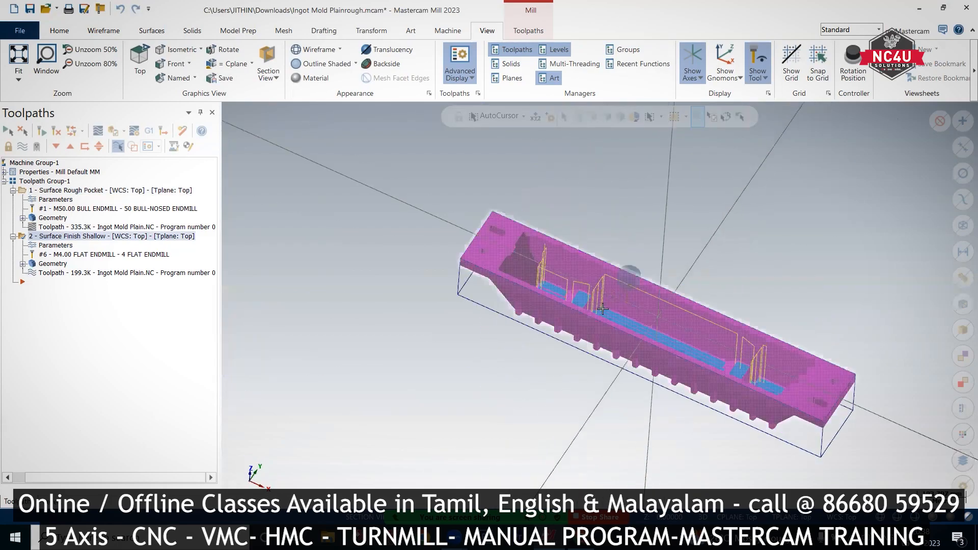
scroll(607, 318, up, 5)
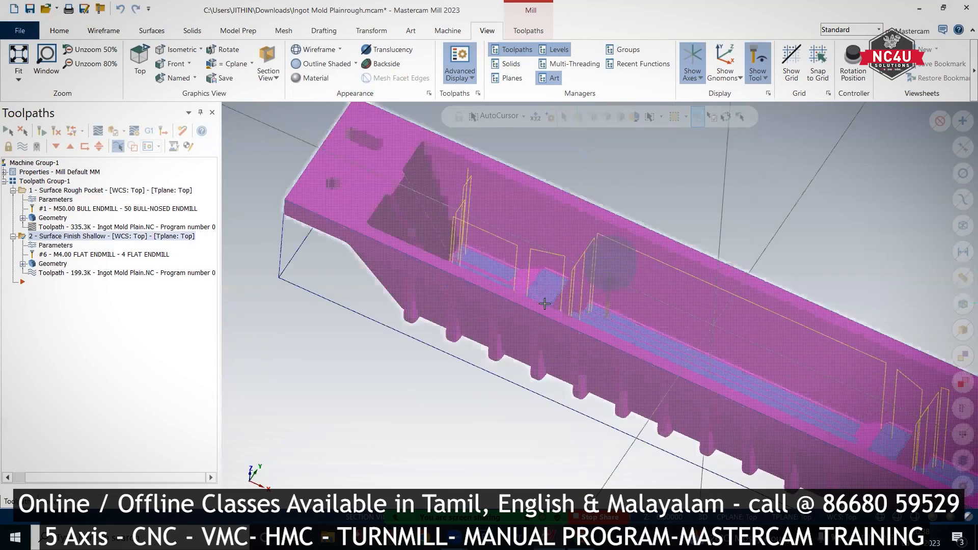
scroll(607, 324, up, 2)
mouse_move(657, 269)
middle_down()
mouse_move(608, 324)
mouse_move(543, 308)
middle_up()
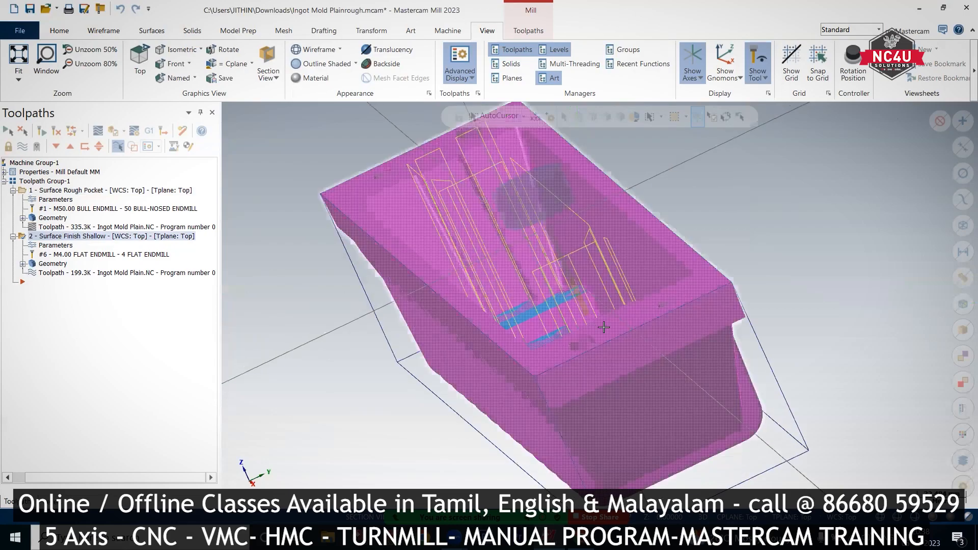
middle_drag(625, 347, 624, 370)
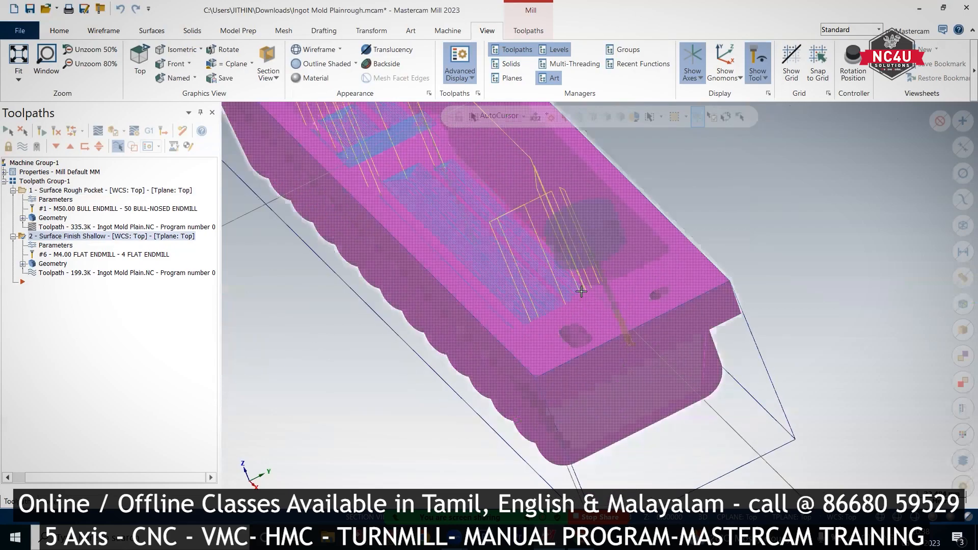
scroll(502, 252, down, 1)
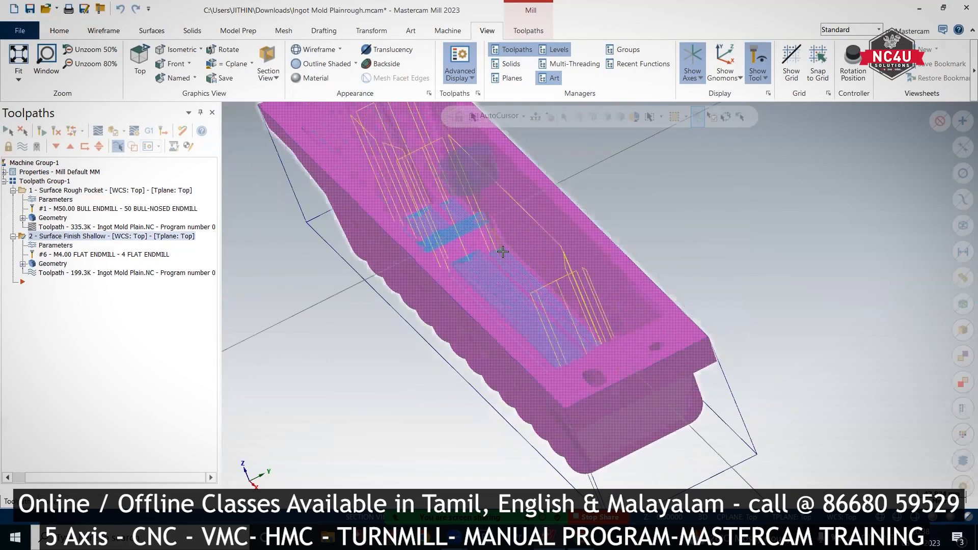
scroll(512, 252, up, 1)
scroll(512, 252, up, 1)
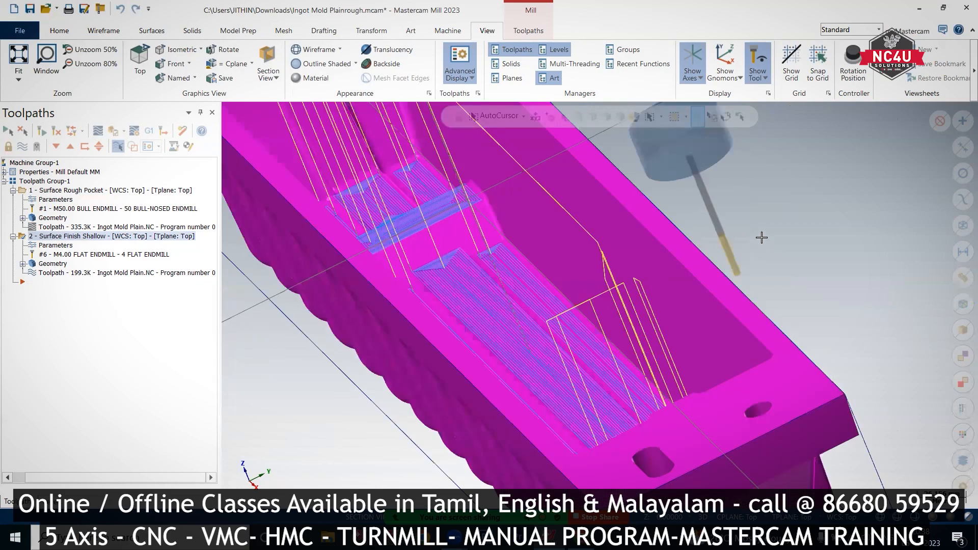
right_click(762, 237)
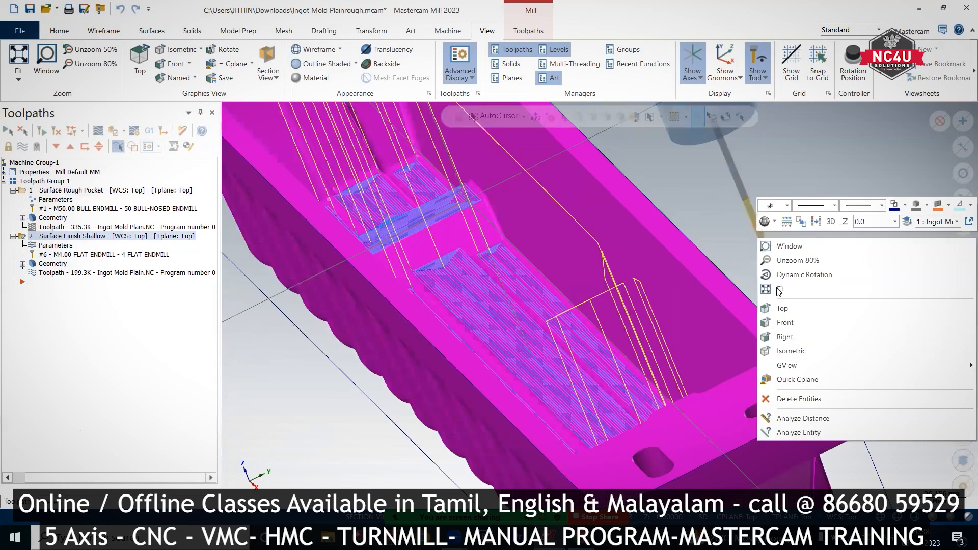
click(786, 337)
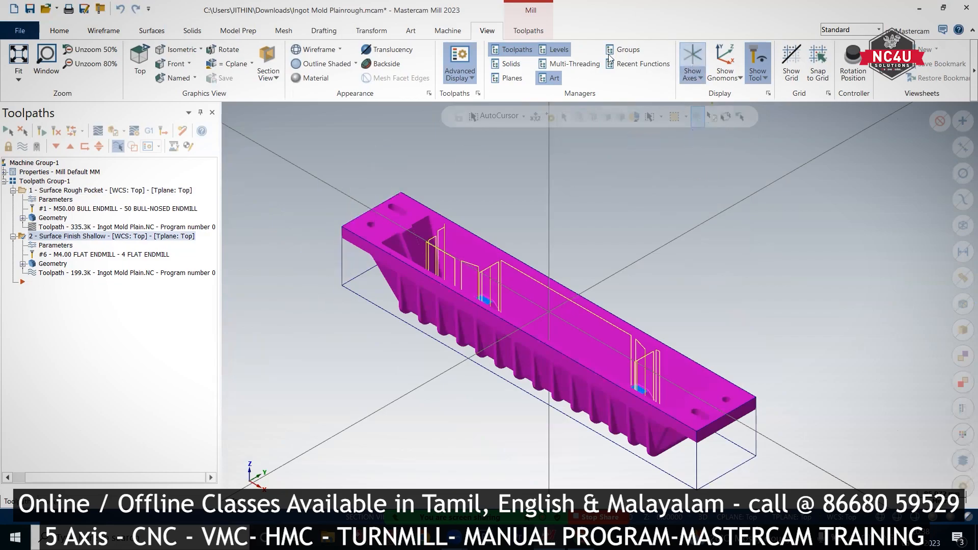
Step: Run the Check Holder collision test on the Surface Finish Shallow operation with a resolution of 0.2
click(530, 34)
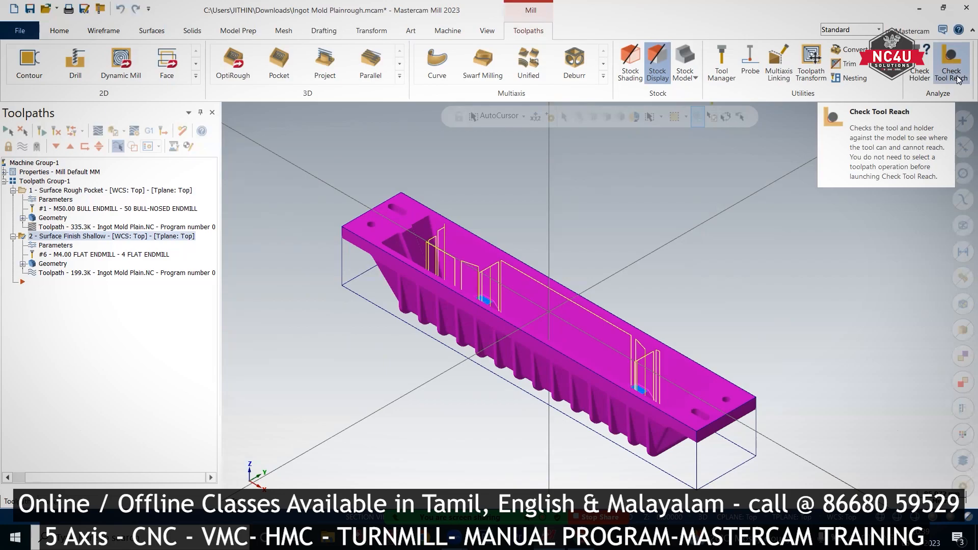
click(919, 71)
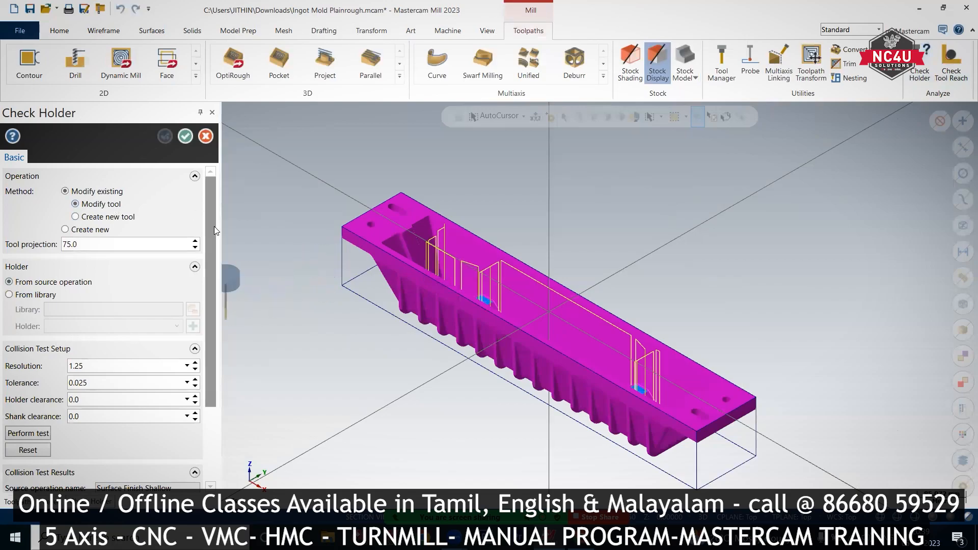
scroll(109, 278, down, 3)
drag(105, 263, 1, 257)
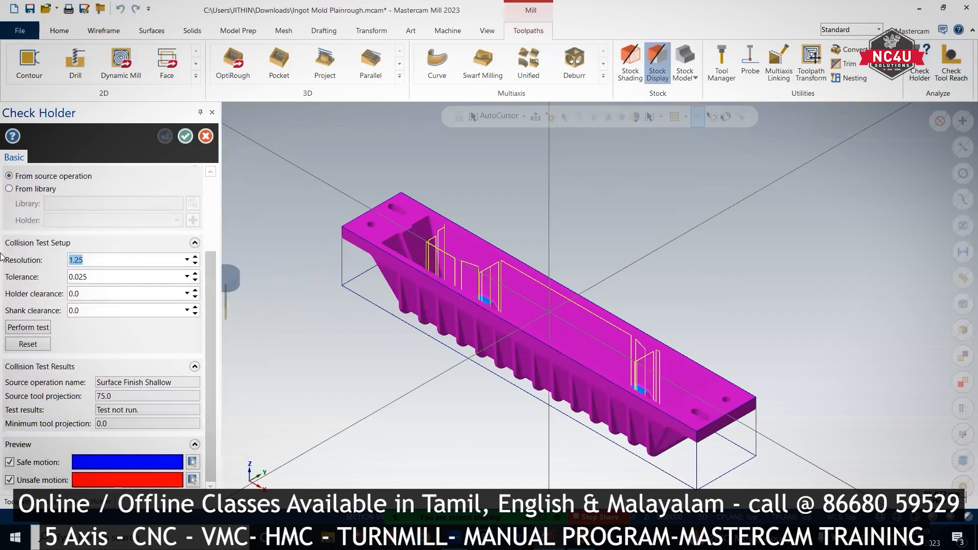
text(0)
click(27, 327)
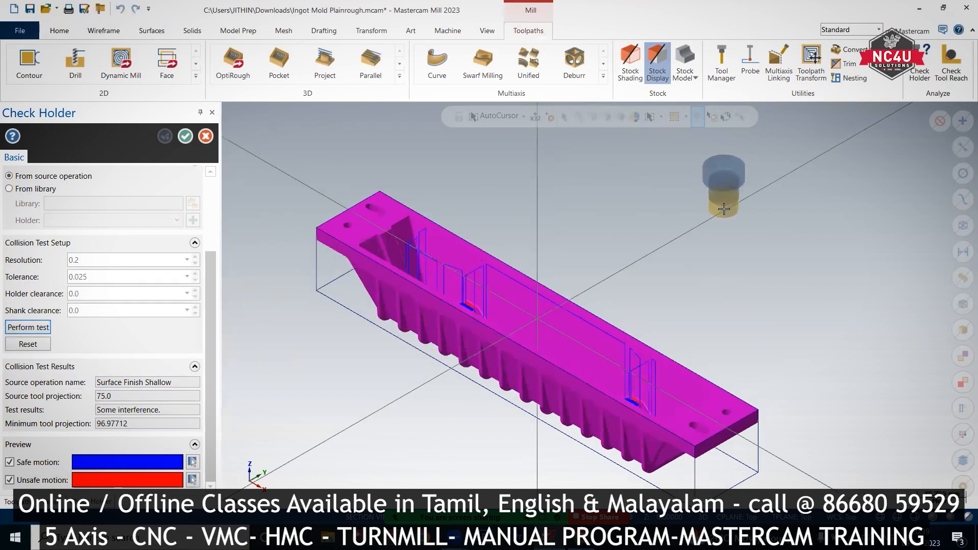
Step: Turn off the display of the tool and holder at the cursor
middle_drag(338, 316, 306, 316)
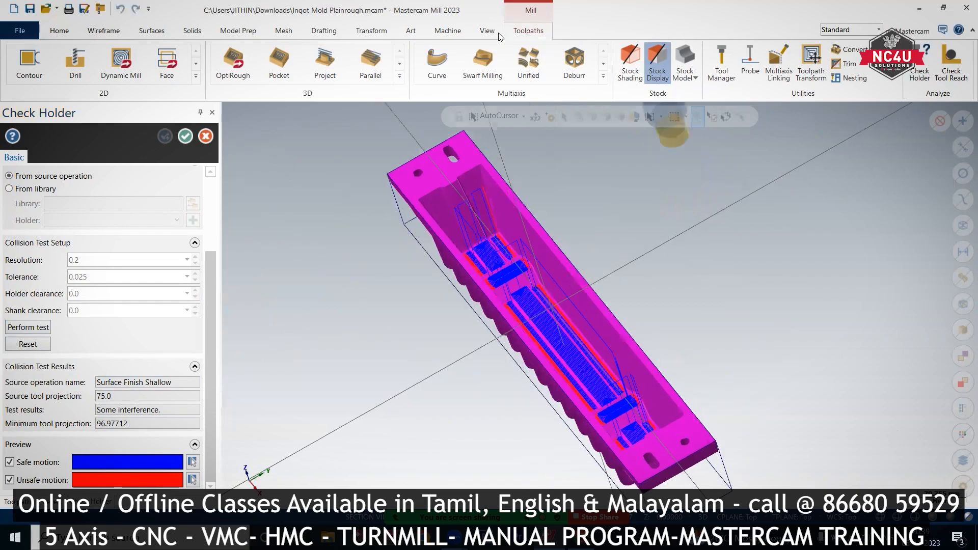
click(492, 32)
click(758, 59)
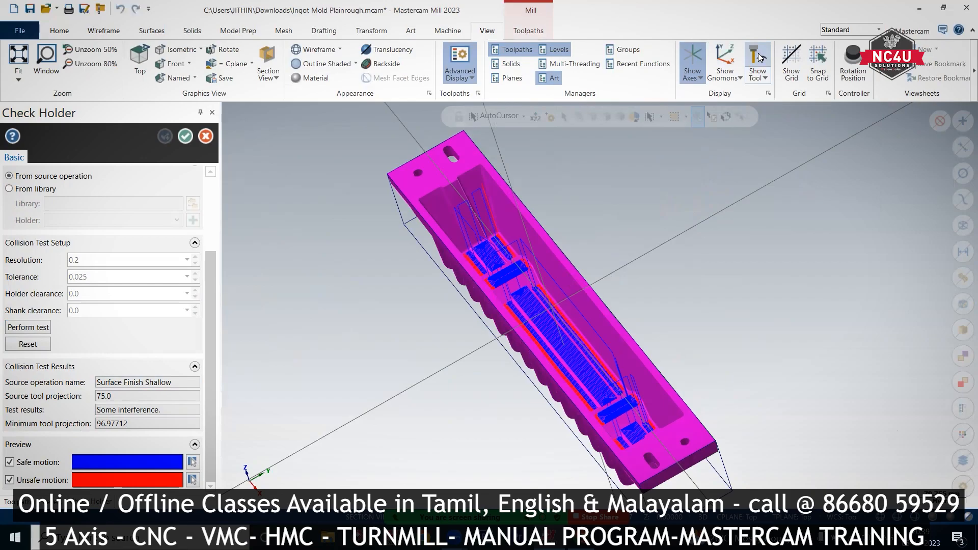
Step: Examine the safe and unsafe motions along the cavity floor up close, and turn off the model's shading
scroll(550, 321, up, 4)
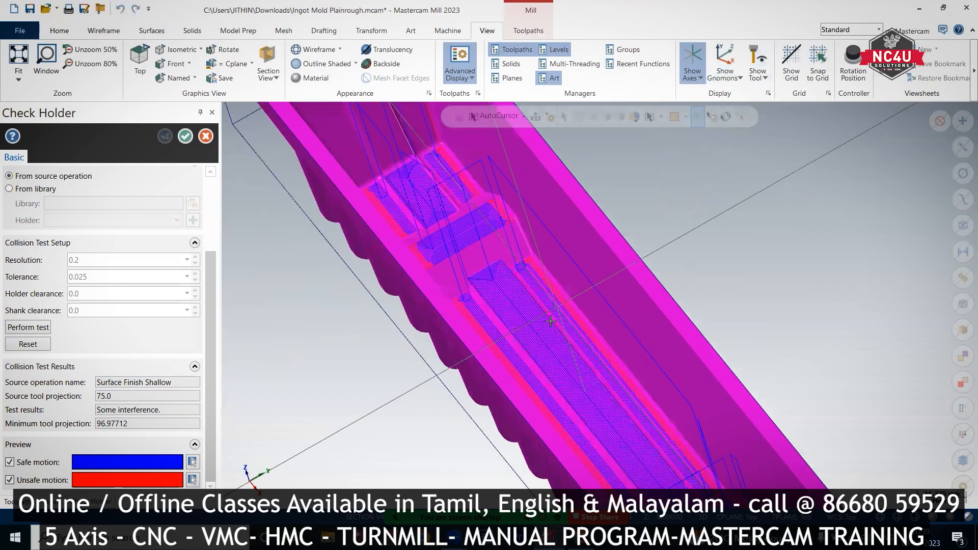
scroll(531, 303, down, 4)
scroll(470, 327, up, 4)
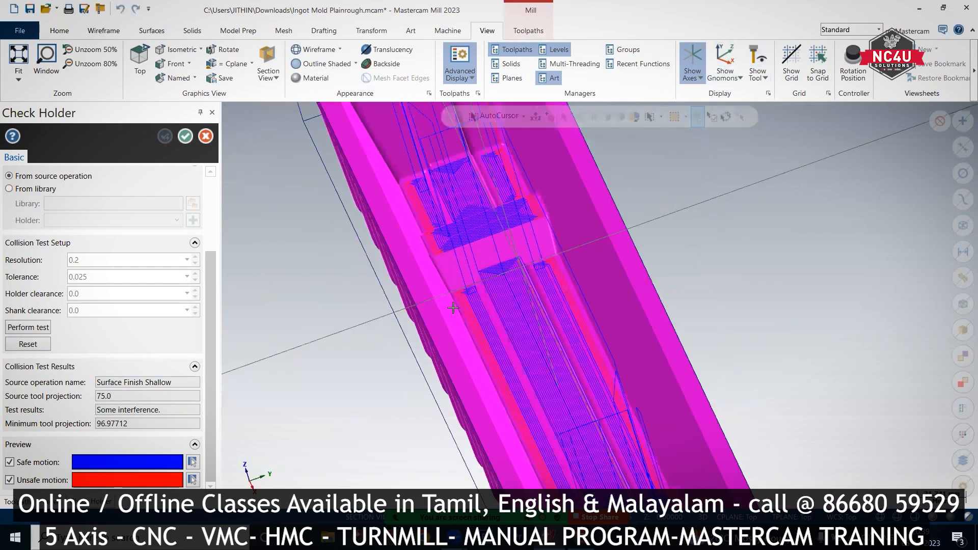
scroll(585, 409, up, 2)
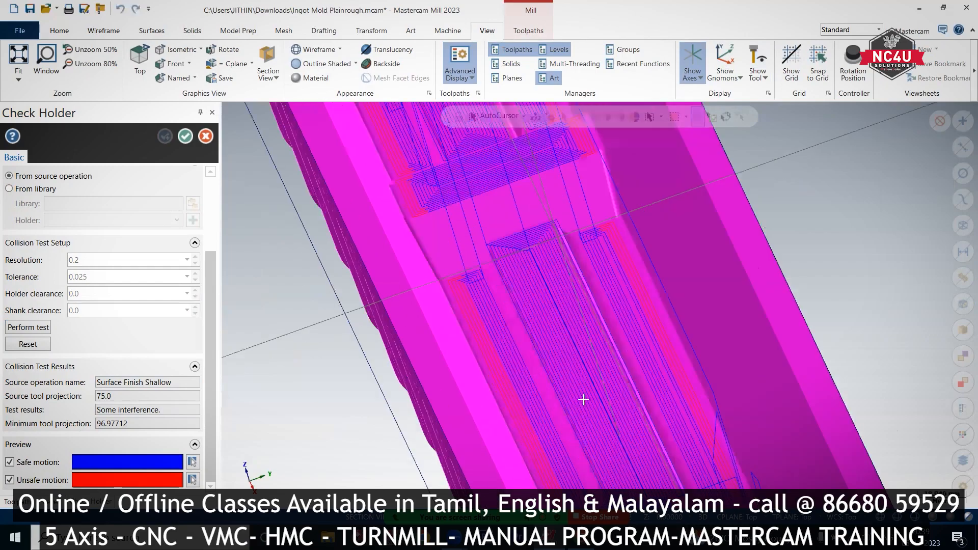
scroll(577, 383, down, 2)
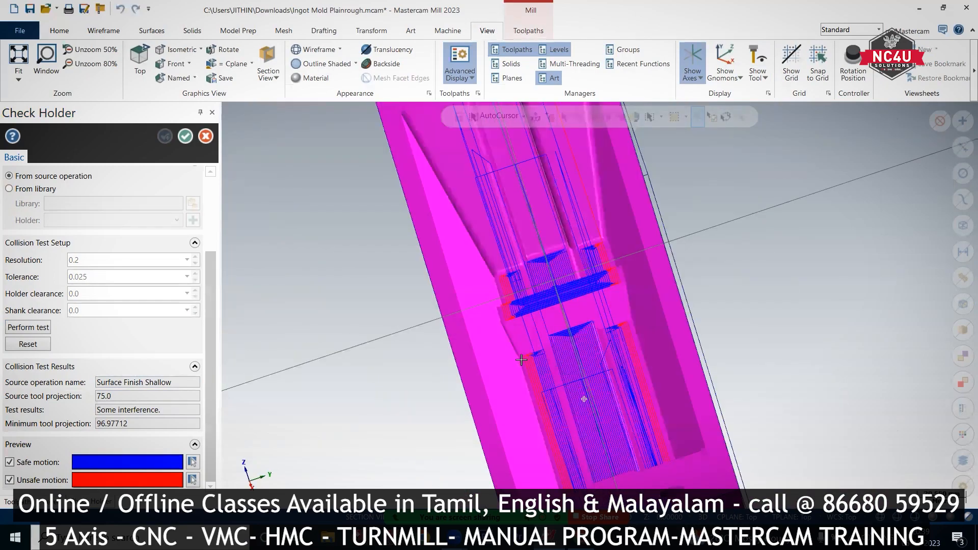
scroll(535, 366, up, 1)
scroll(535, 373, up, 1)
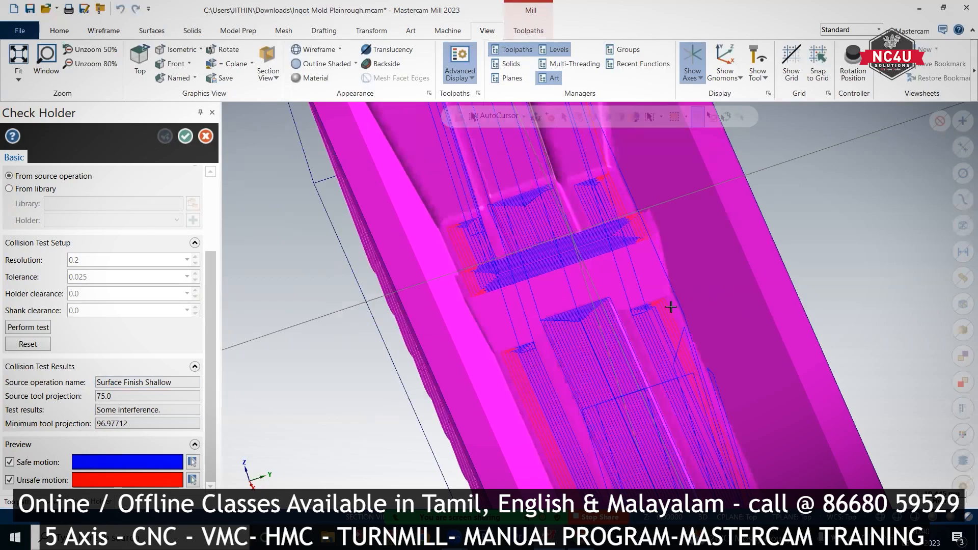
scroll(657, 299, up, 1)
scroll(662, 303, up, 1)
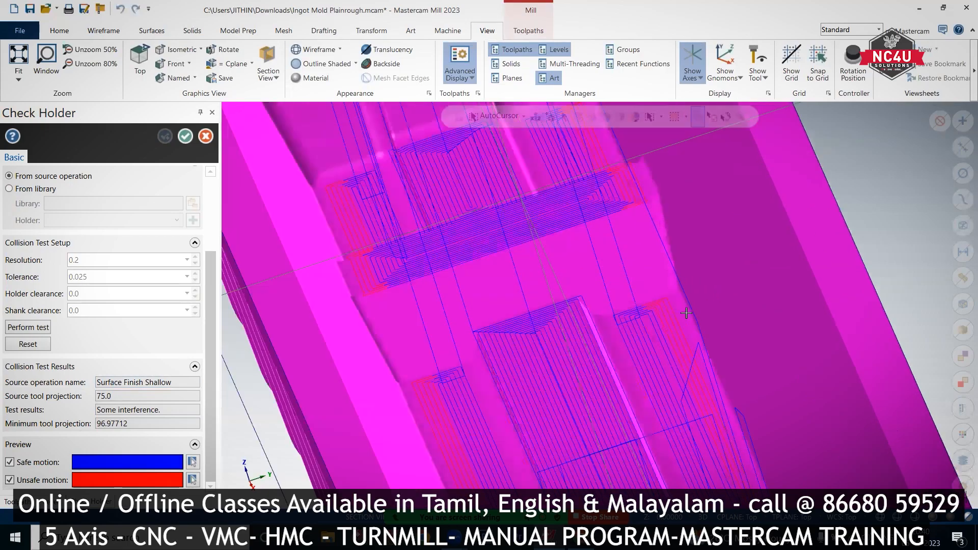
scroll(690, 322, up, 1)
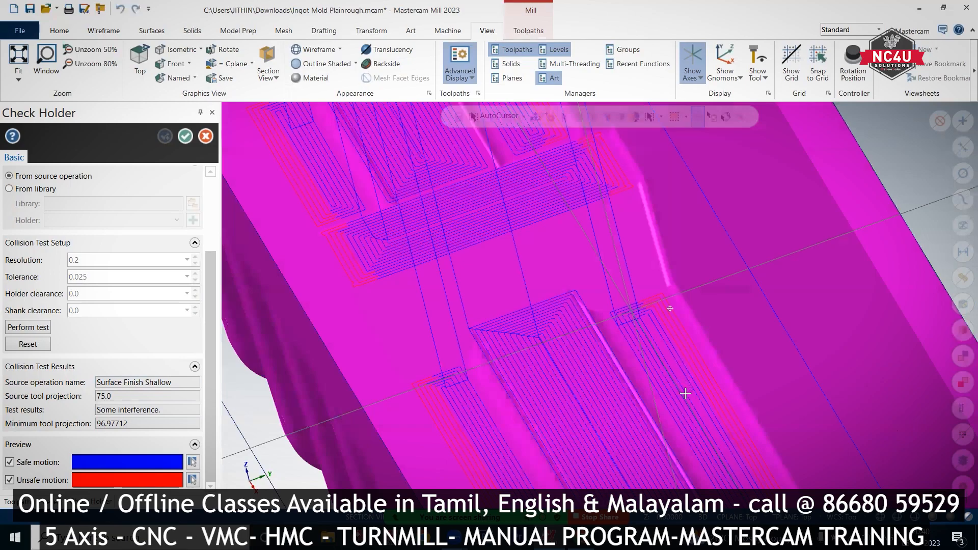
scroll(677, 373, down, 3)
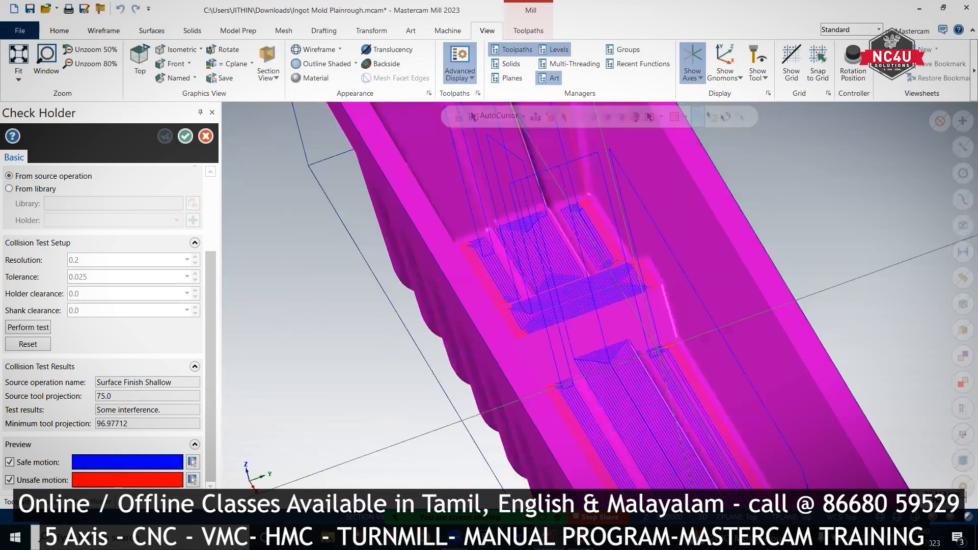
key(alt+s)
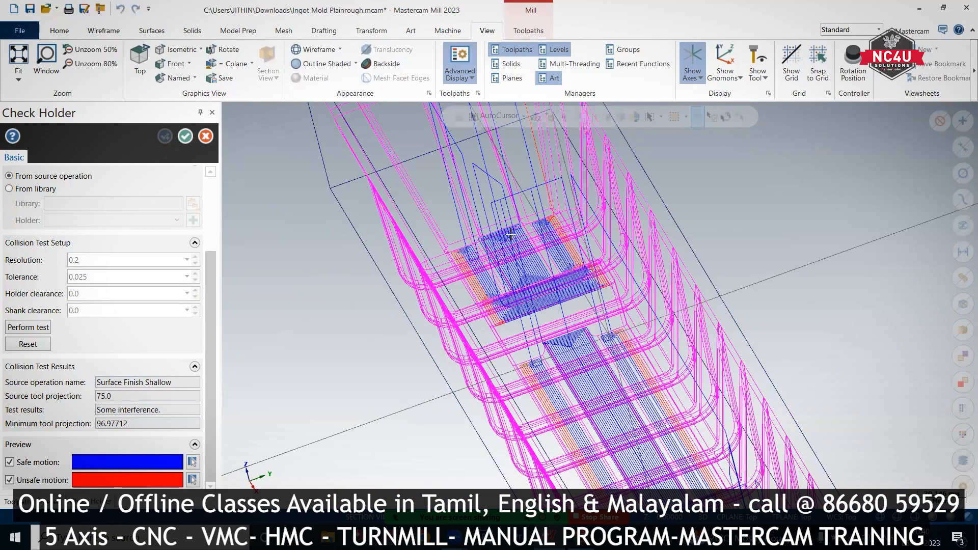
Step: Examine the safe and unsafe motions on the cavity floor against the wireframe model, and close the holder check without applying it
scroll(469, 235, up, 3)
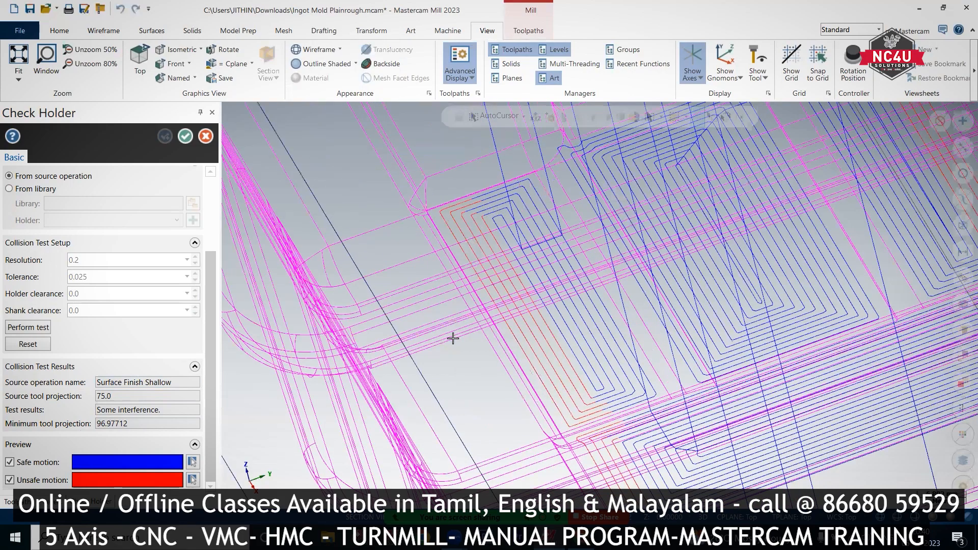
scroll(456, 301, down, 5)
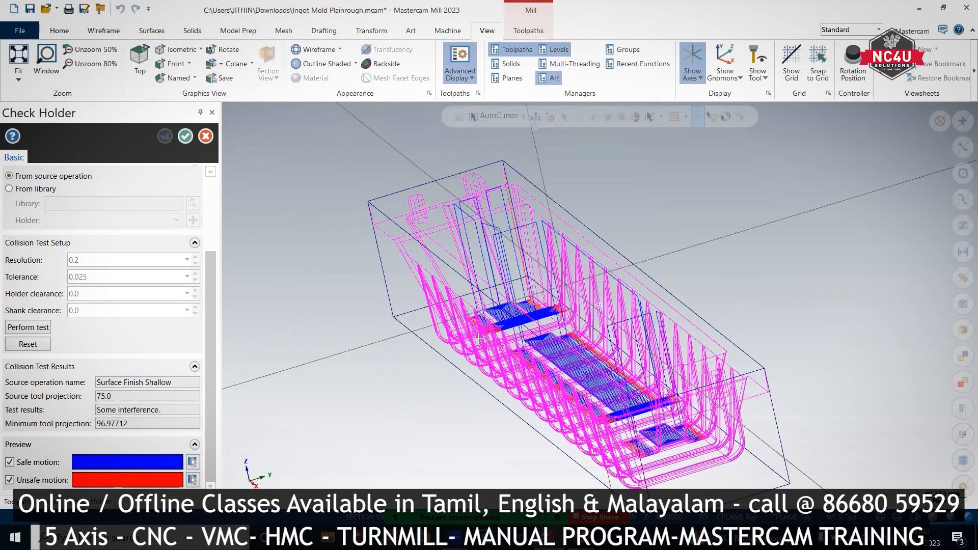
scroll(478, 338, up, 2)
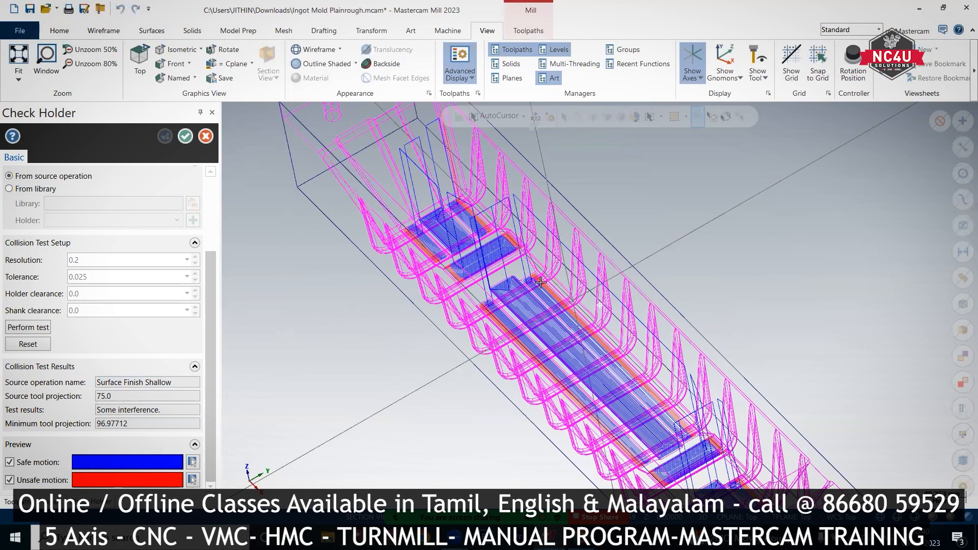
scroll(541, 282, up, 2)
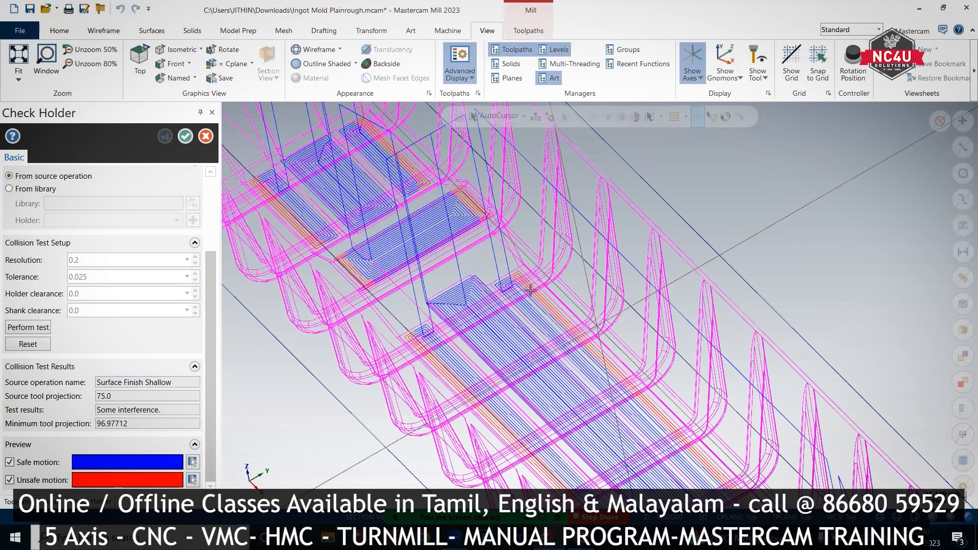
scroll(530, 289, up, 2)
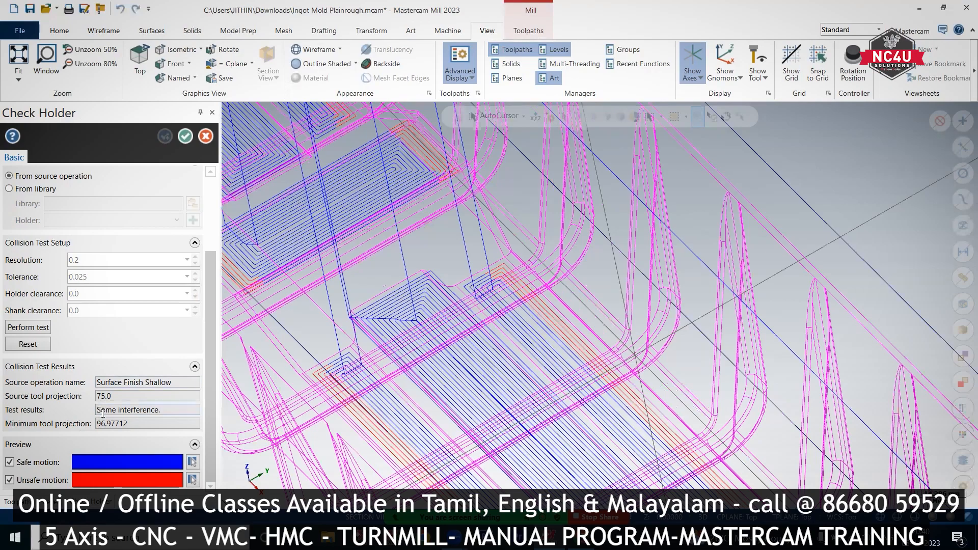
click(205, 136)
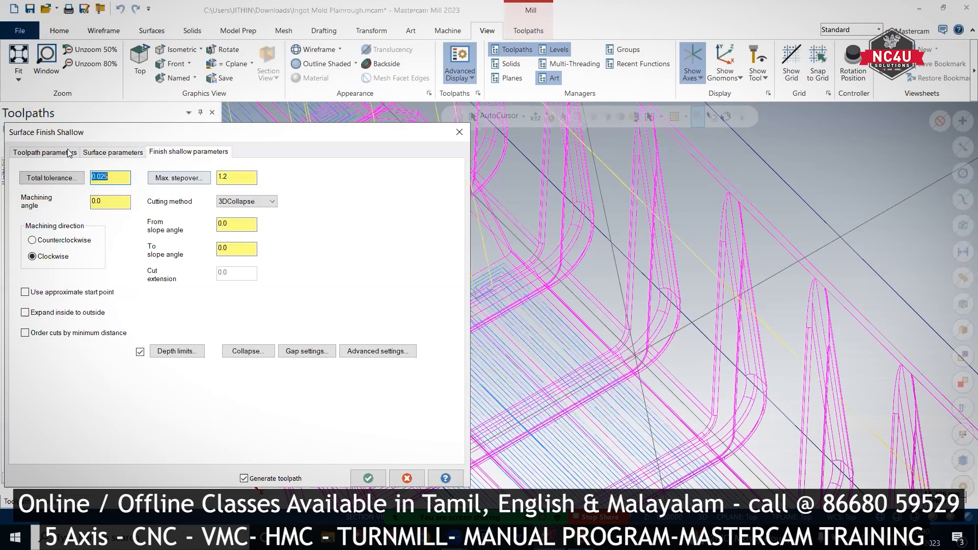
Step: Inspect the overall length in the tool definition of the Surface Finish Shallow operation's 4 Flat Endmill, and close it unchanged
click(45, 153)
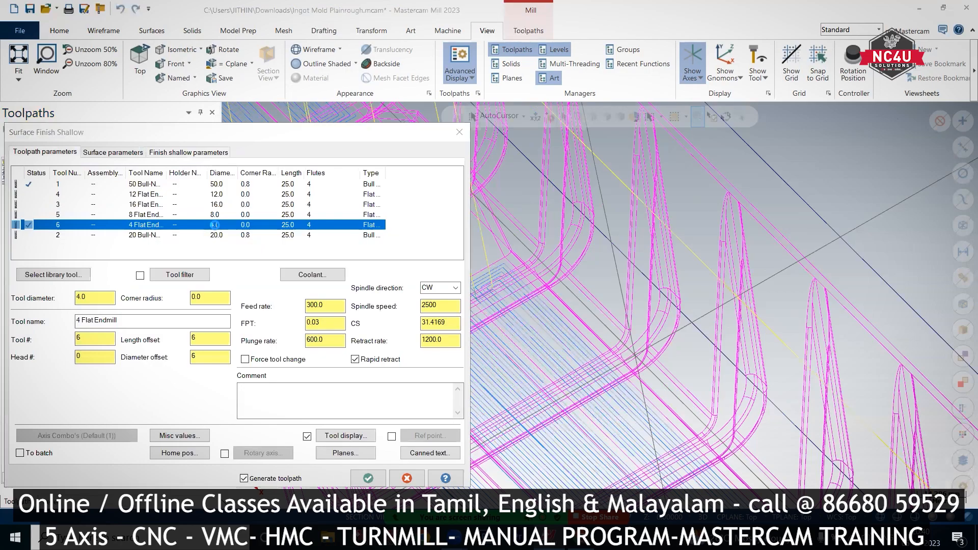
double_click(216, 230)
drag(357, 177, 343, 178)
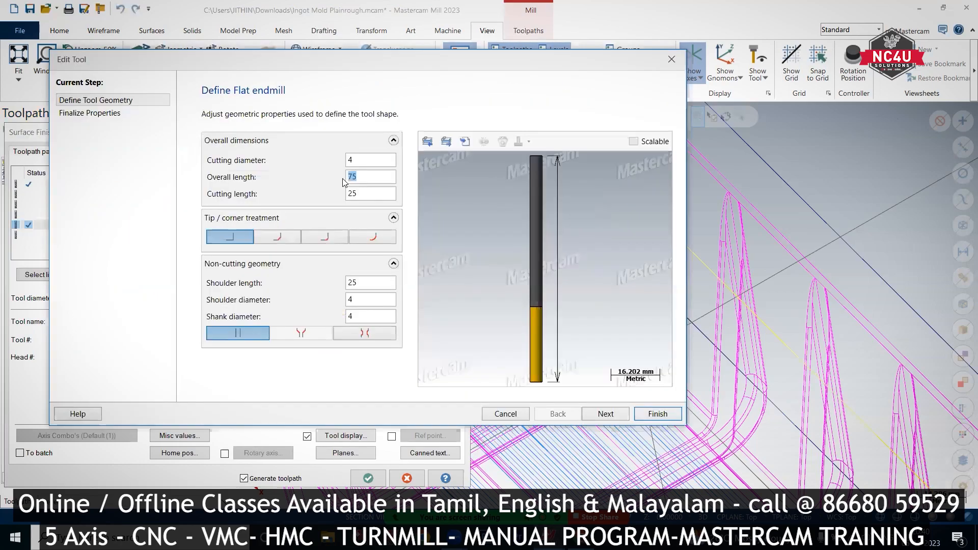
click(671, 59)
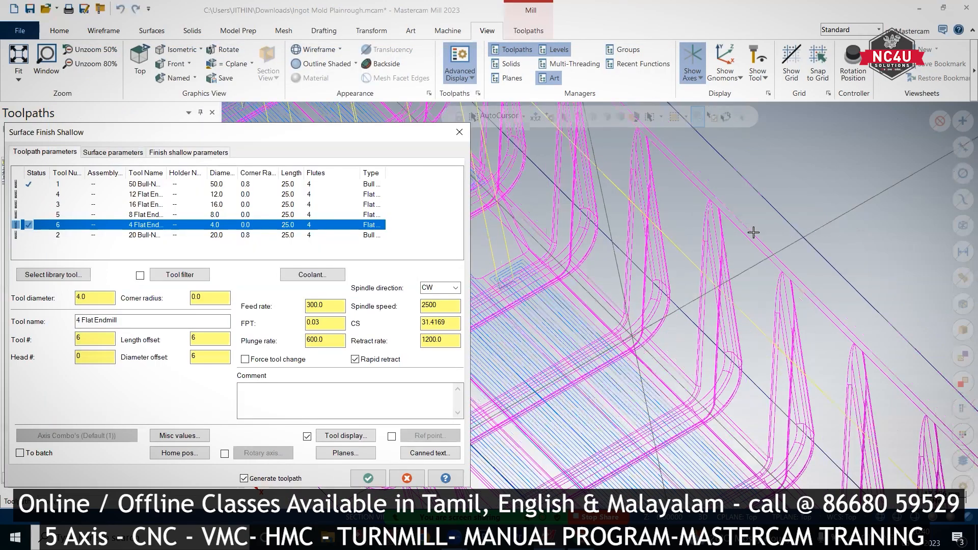
Step: Turn the model's shading back on and close the Surface Finish Shallow parameters without changes
scroll(869, 461, down, 5)
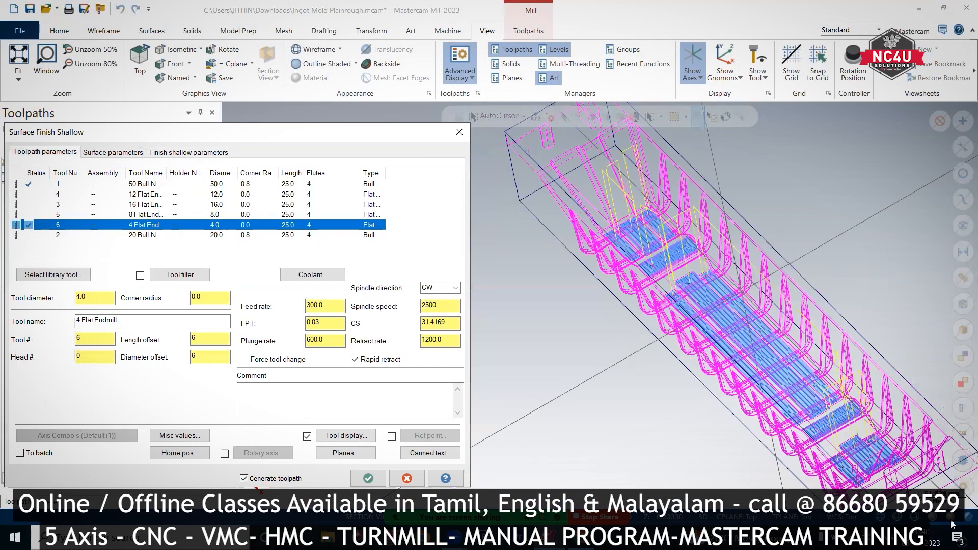
click(493, 262)
key(alt+s)
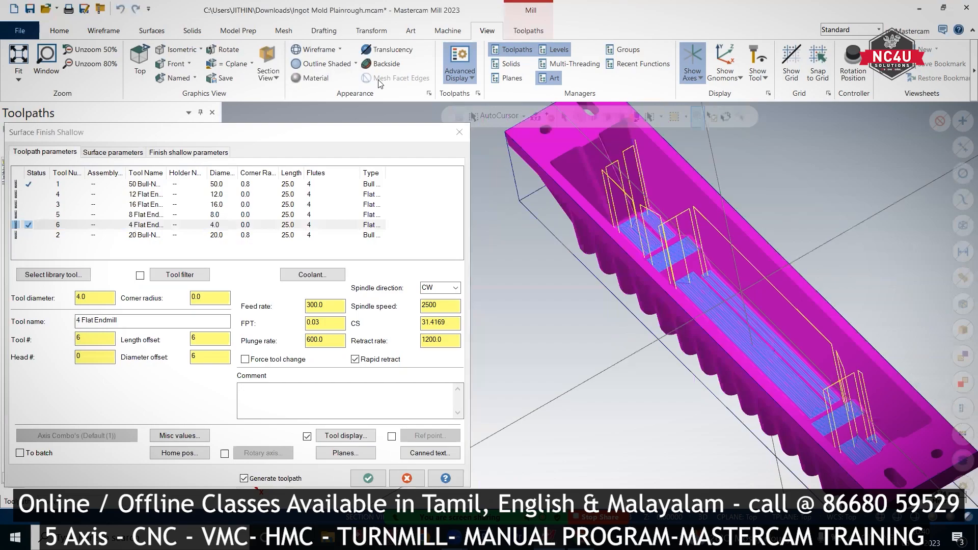
click(459, 132)
Step: Use Analyze Dynamic to measure the Z depth of the central floor strip in the mold cavity
click(60, 31)
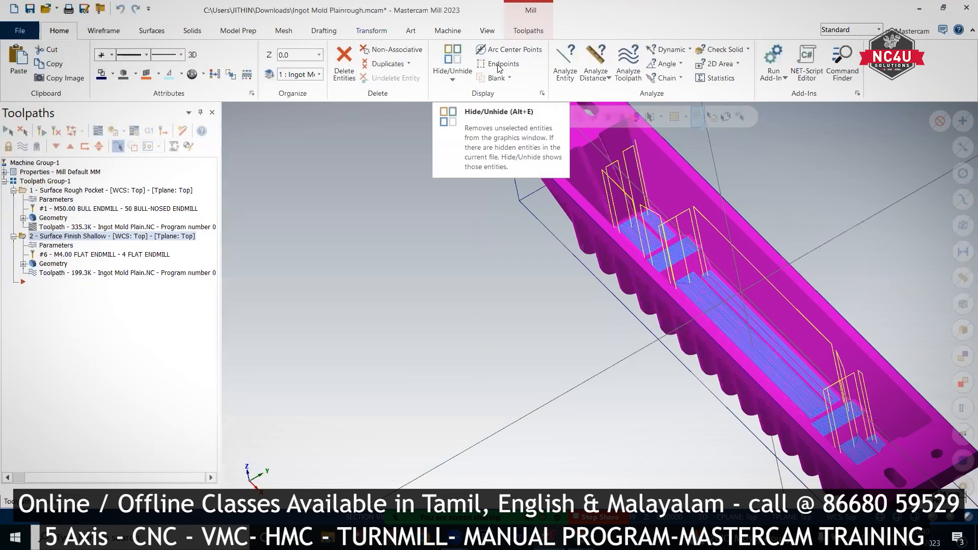
click(673, 61)
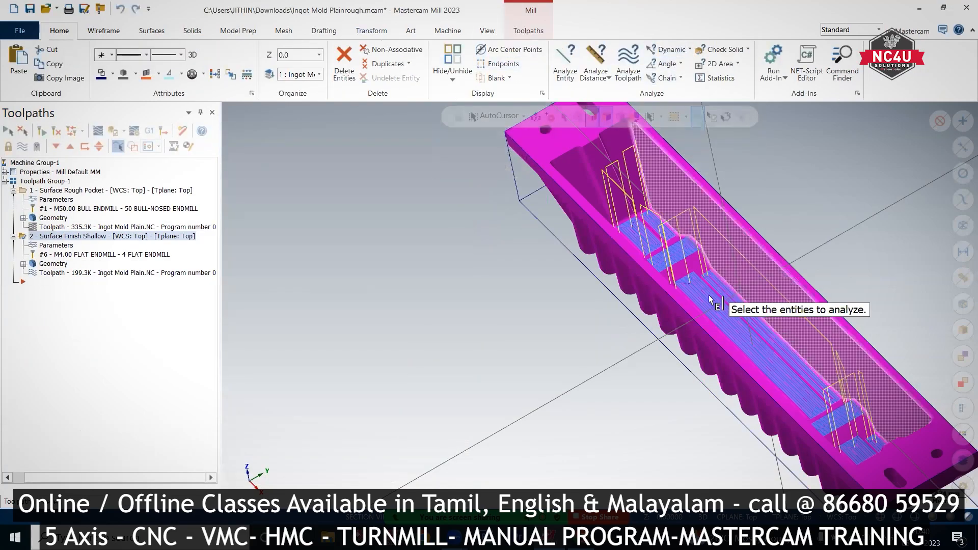
scroll(699, 309, up, 4)
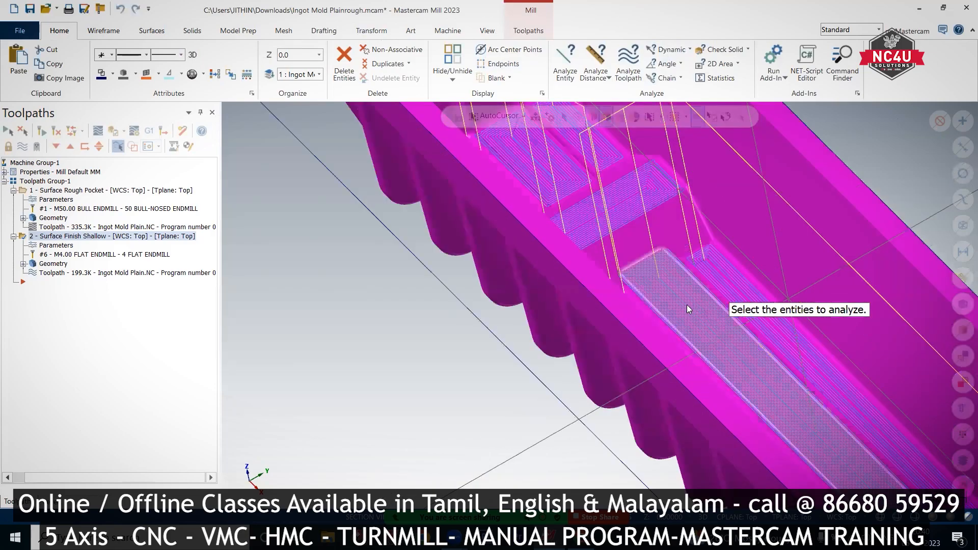
click(687, 305)
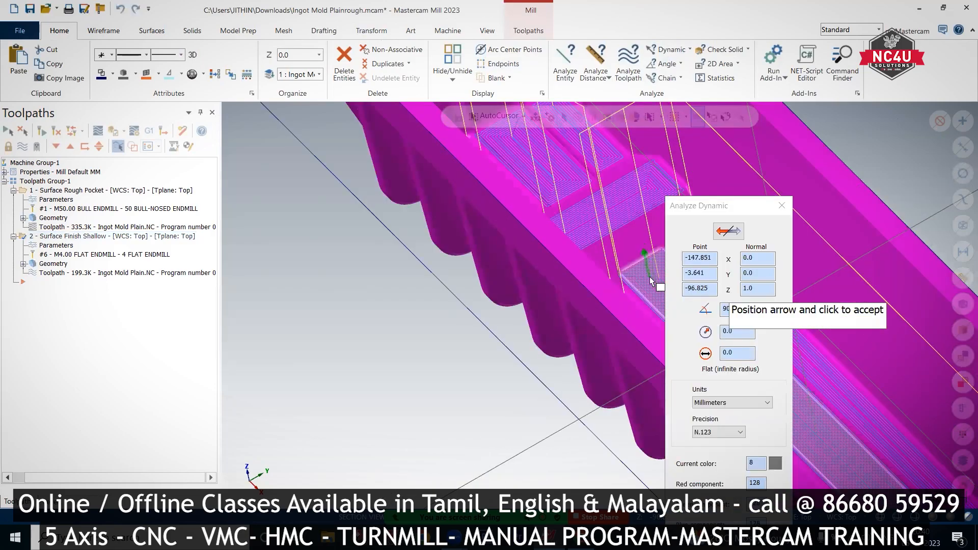
key(Escape)
Step: Use Analyze Dynamic to compare the Z depth of the floor strip beside the cavity wall with the central strip
scroll(510, 243, down, 1)
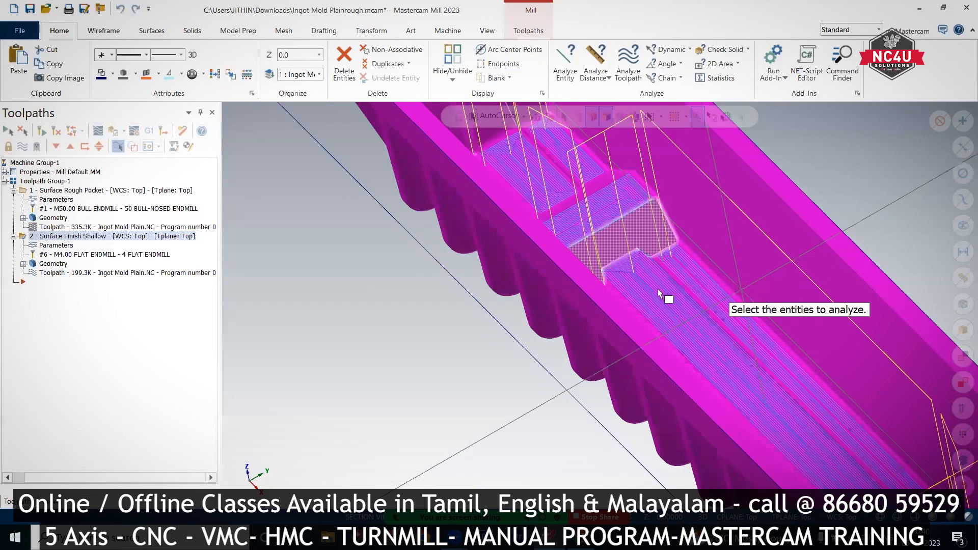
scroll(659, 287, up, 1)
click(647, 259)
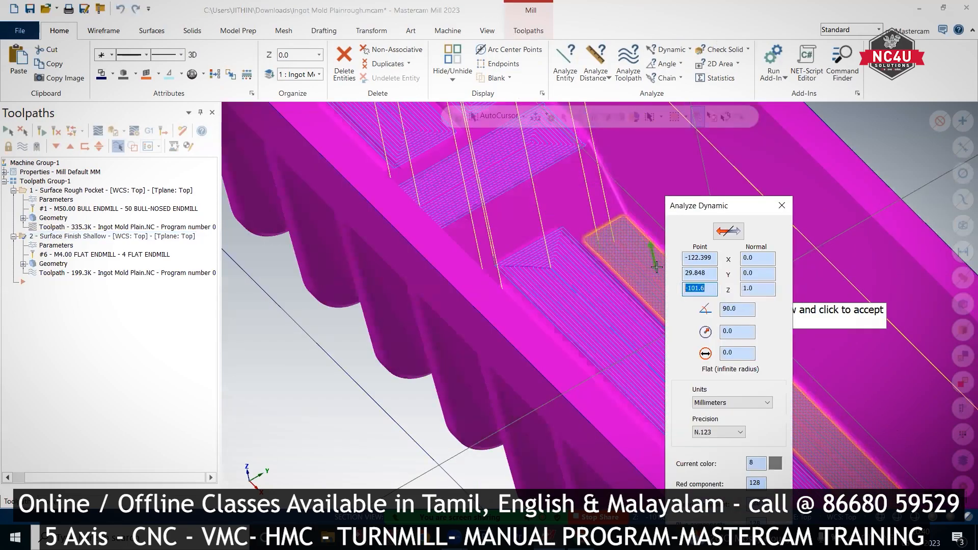
scroll(555, 261, down, 2)
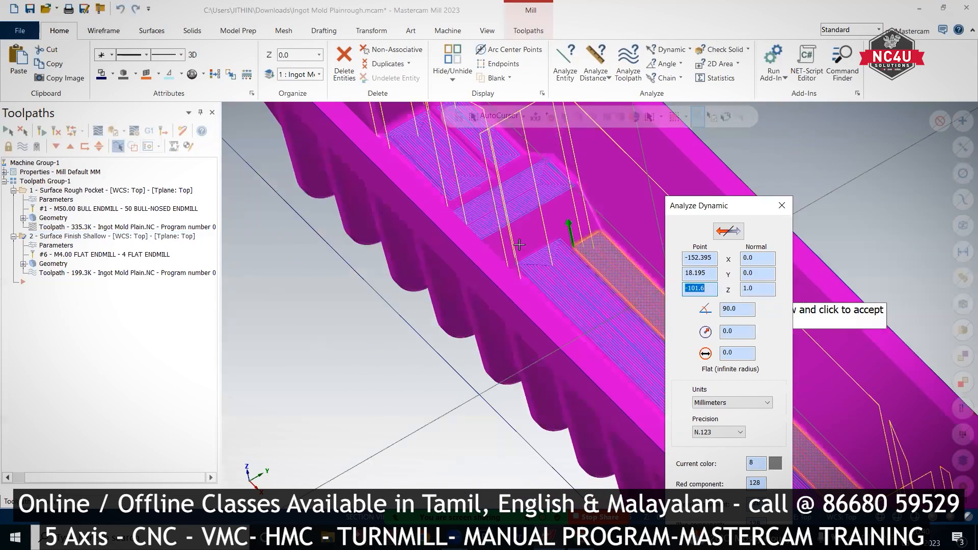
scroll(542, 255, down, 1)
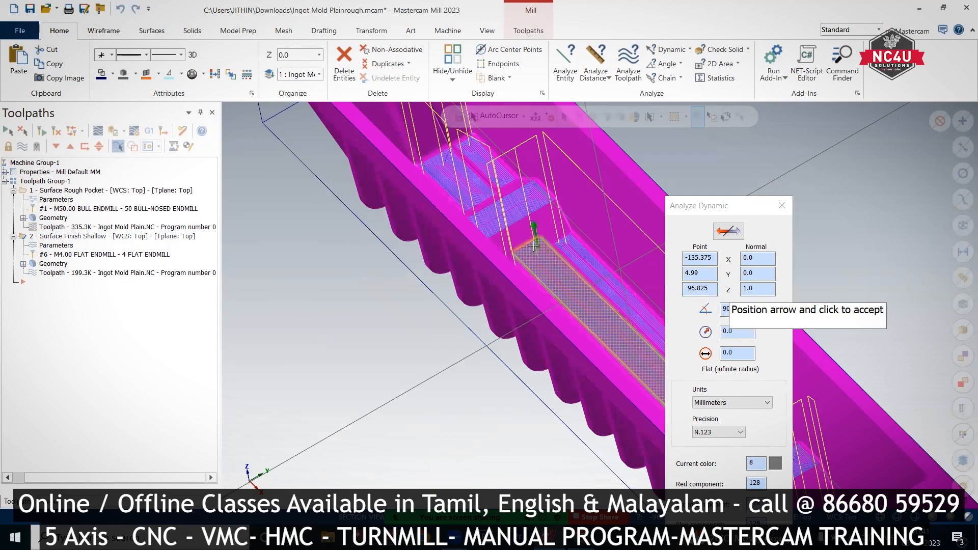
key(Escape)
scroll(617, 211, down, 1)
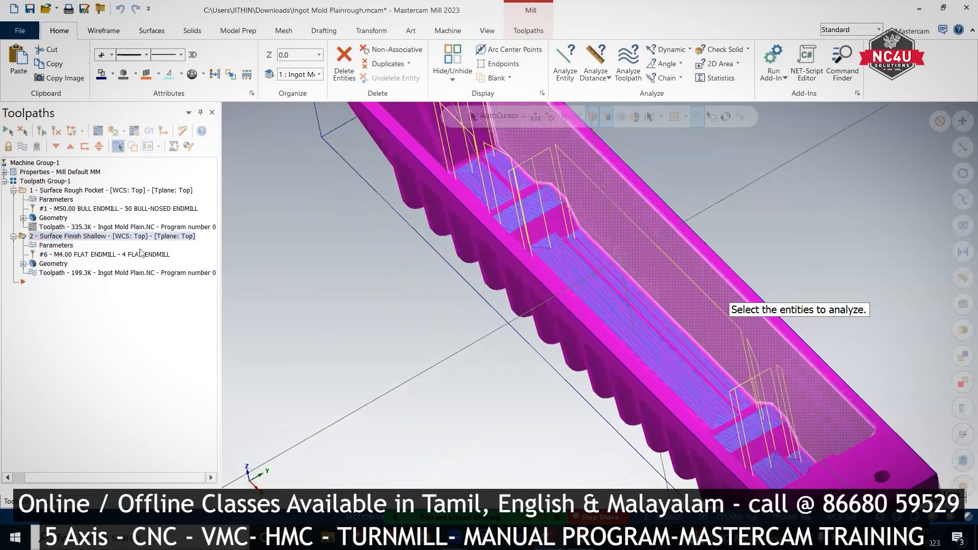
scroll(550, 152, down, 1)
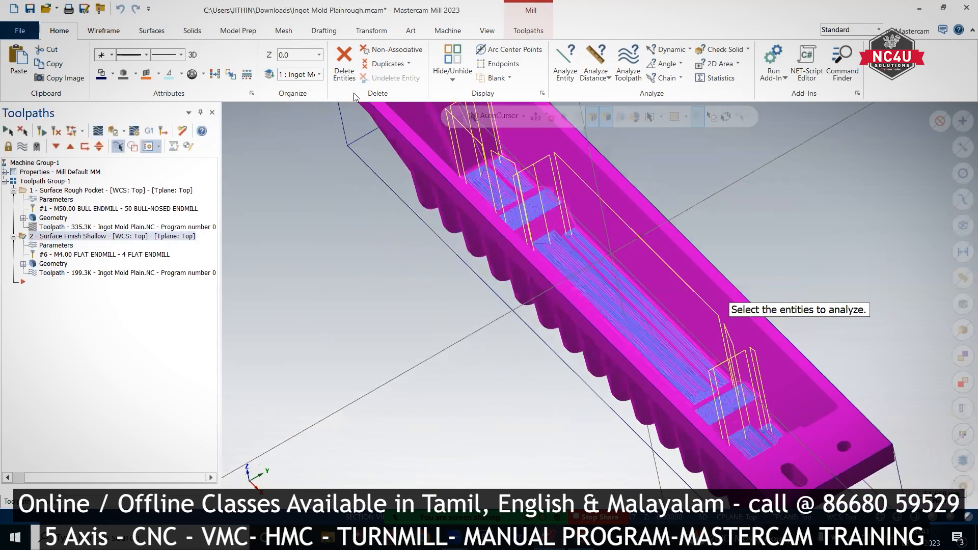
Step: Run the Check Holder collision test on Surface Finish Shallow with resolution 0.2 and holder and shank clearances of 0.5
click(528, 30)
click(920, 64)
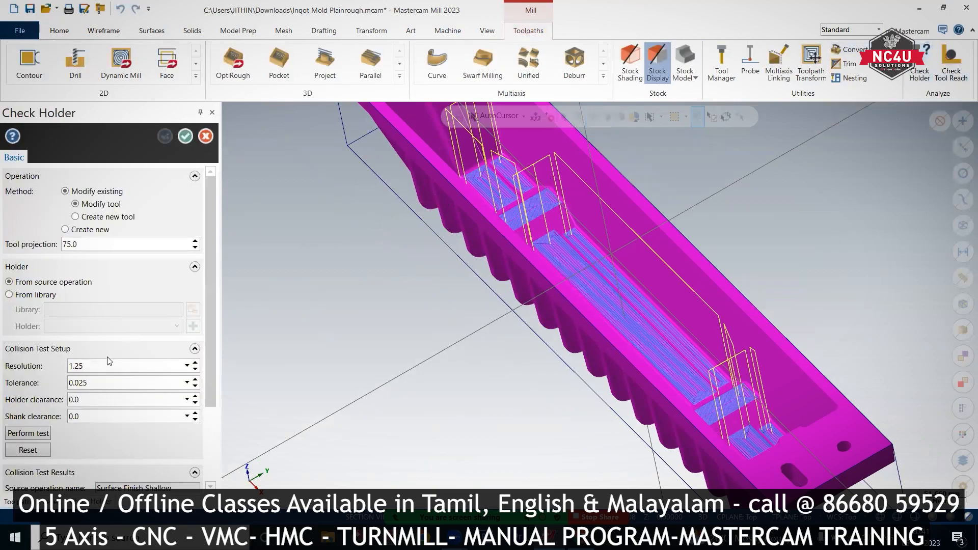
double_click(95, 363)
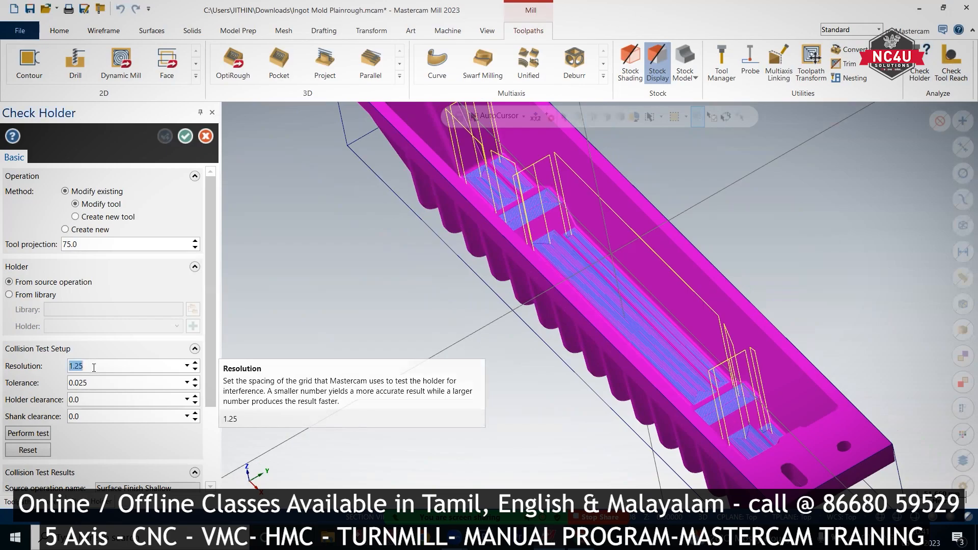
text(0.2)
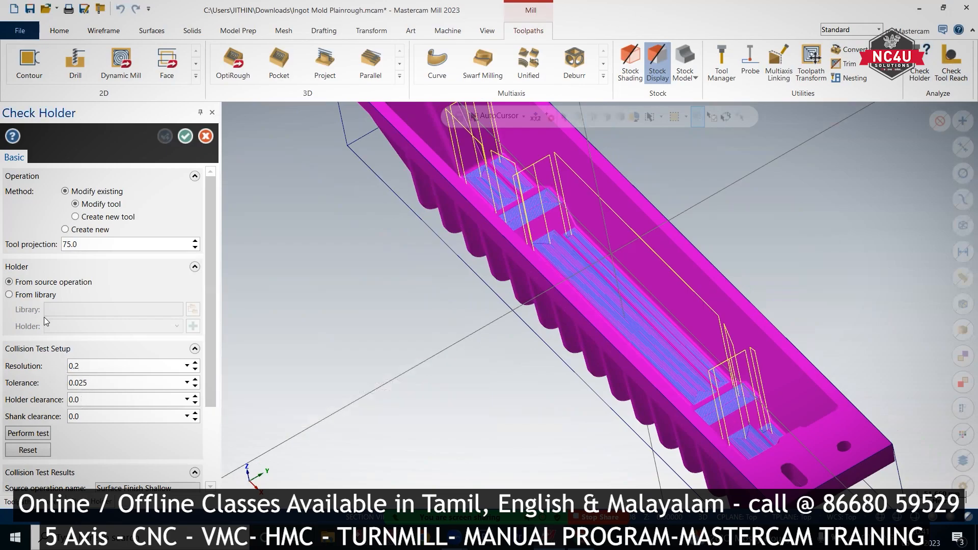
double_click(74, 401)
text(0)
key(Tab)
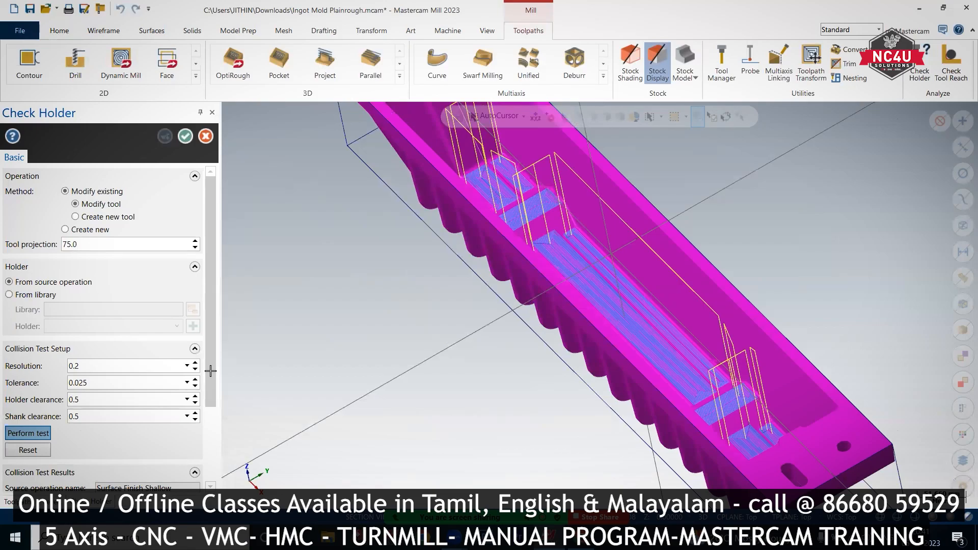
key(Return)
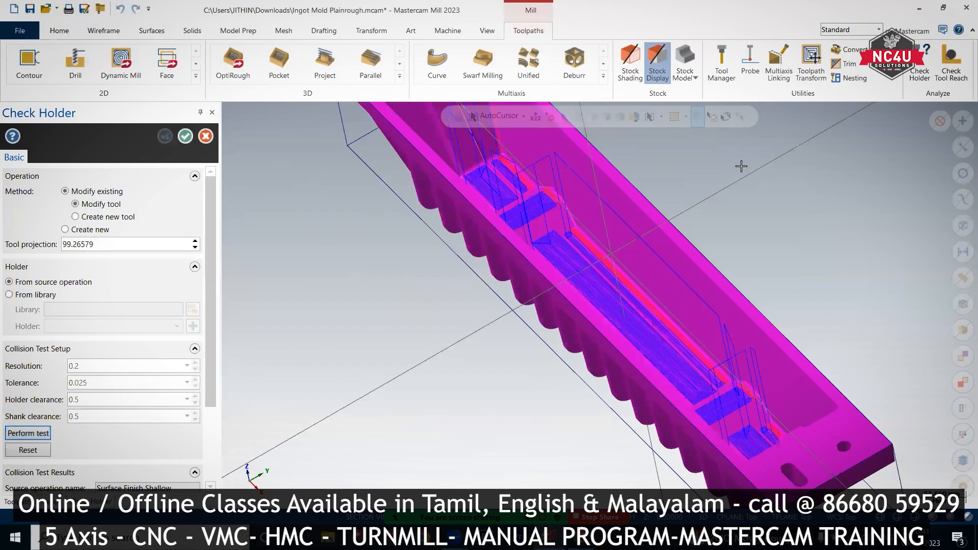
Step: Examine the unsafe motions on the cavity floor up close, and read the minimum tool projection in the collision test results
scroll(544, 256, up, 2)
scroll(544, 257, up, 1)
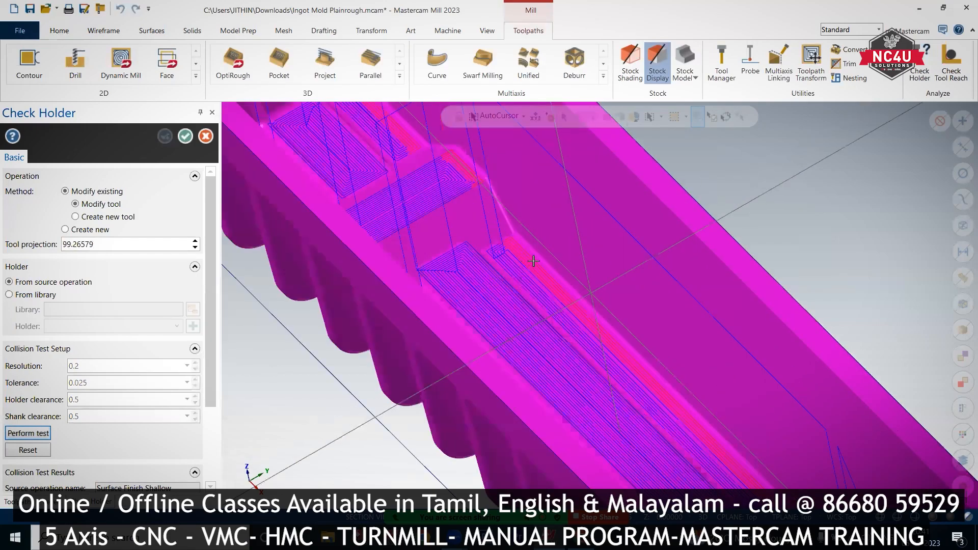
drag(207, 373, 207, 442)
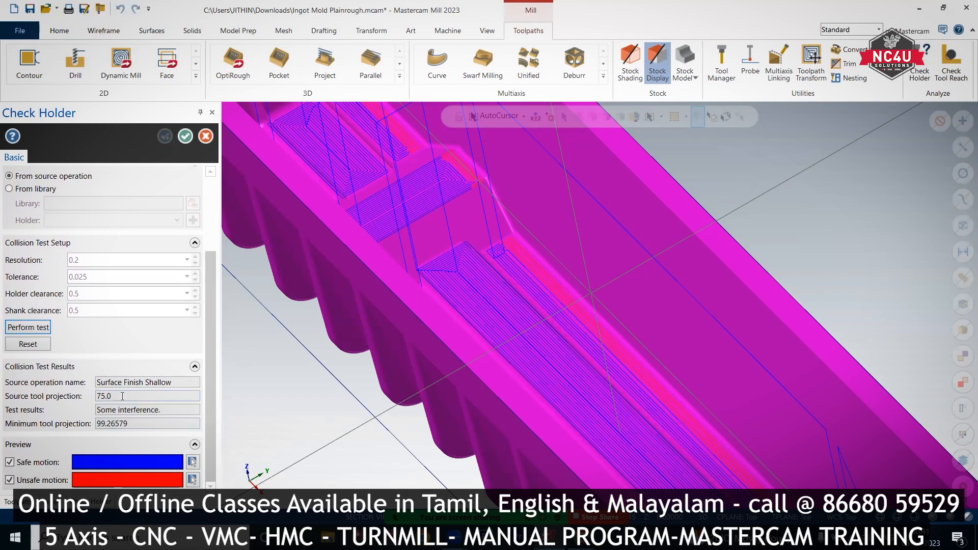
drag(133, 424, 84, 422)
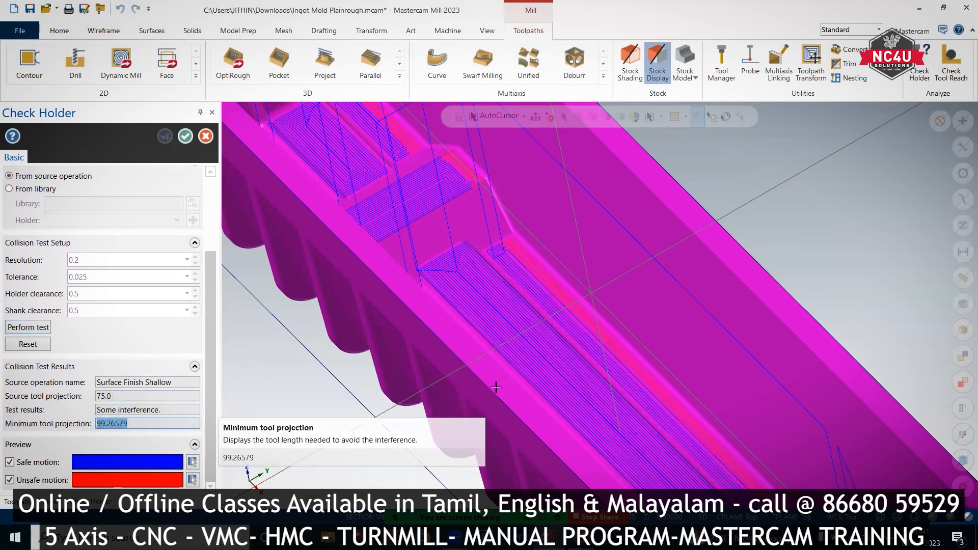
Step: Inspect the unsafe motions along the whole cavity with the safe motion hidden, and show the safe motion again
scroll(618, 153, down, 1)
scroll(438, 262, down, 1)
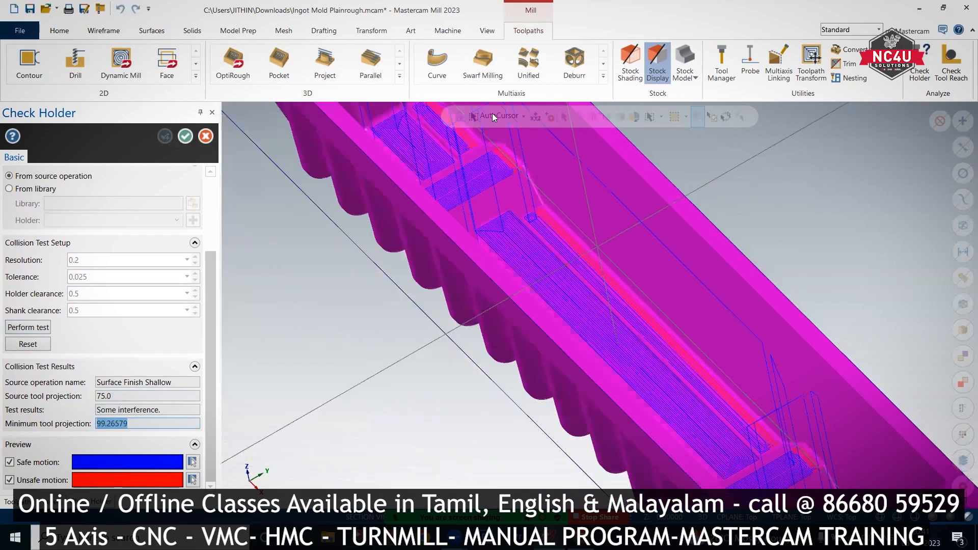
scroll(491, 133, down, 1)
scroll(413, 402, down, 1)
scroll(485, 272, down, 1)
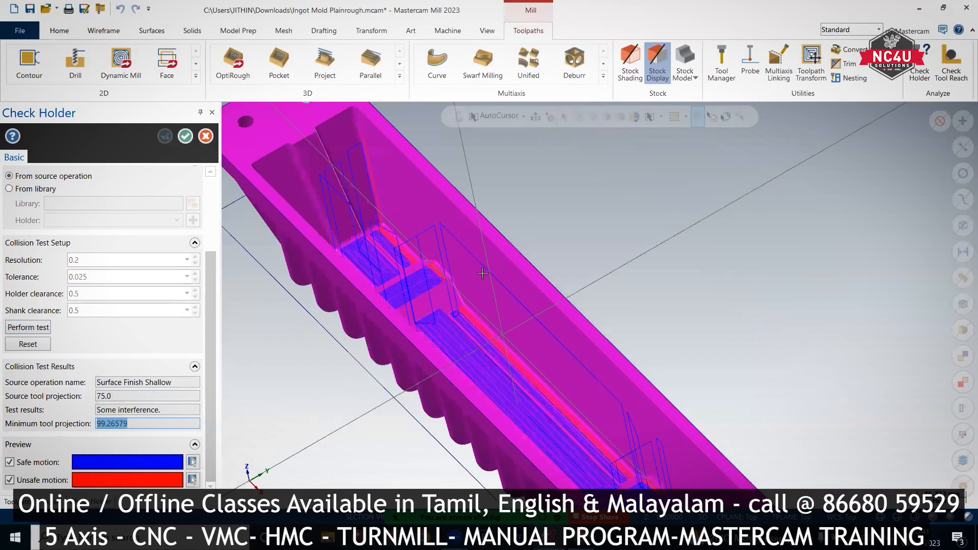
click(26, 463)
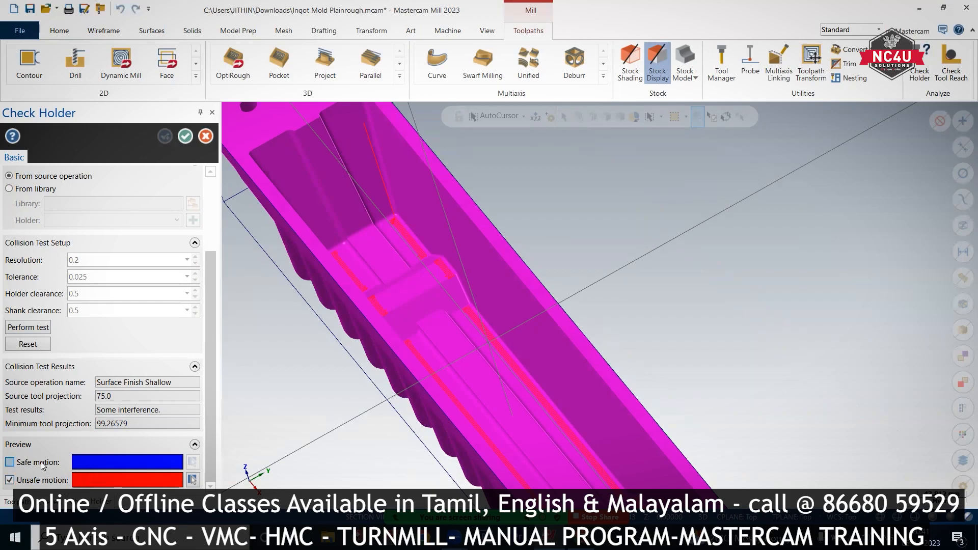
click(41, 461)
Step: Set the preview color of the unsafe motion to yellow, color number 14
click(193, 479)
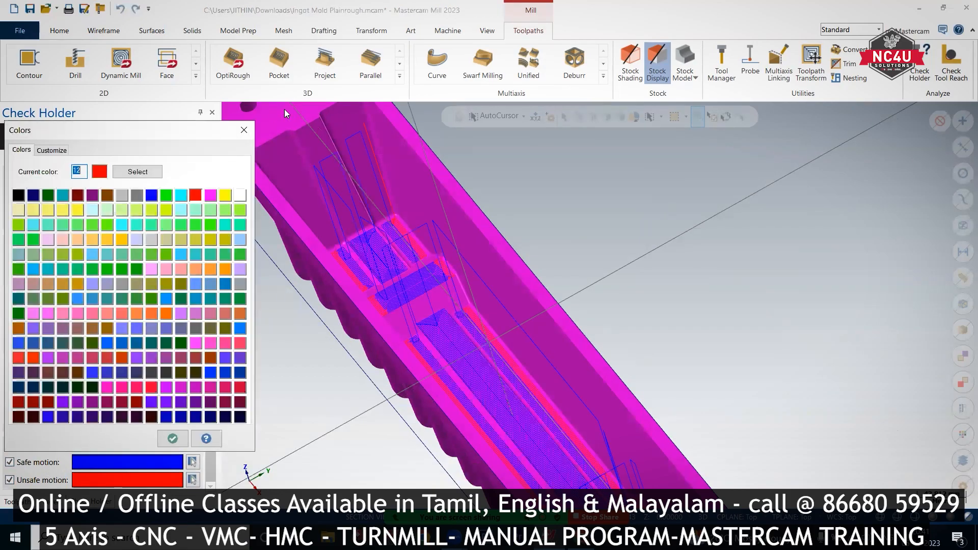
click(225, 196)
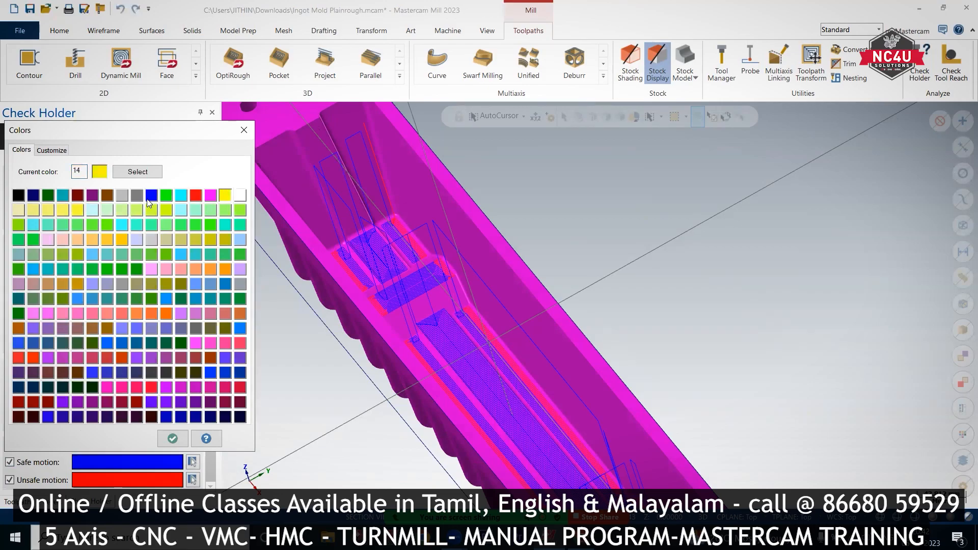
click(172, 438)
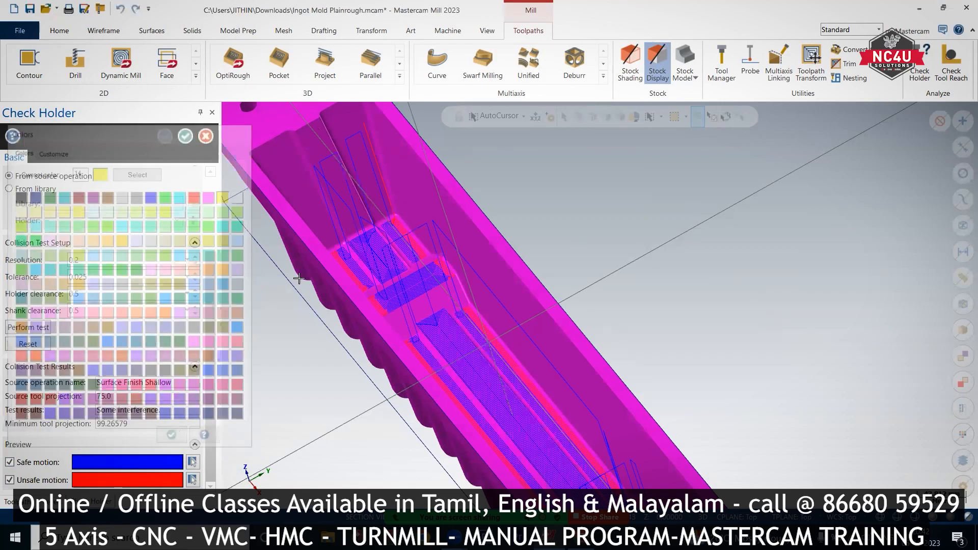
Step: Set the preview color of the safe motion to green, color number 10
scroll(351, 284, down, 2)
scroll(452, 236, up, 1)
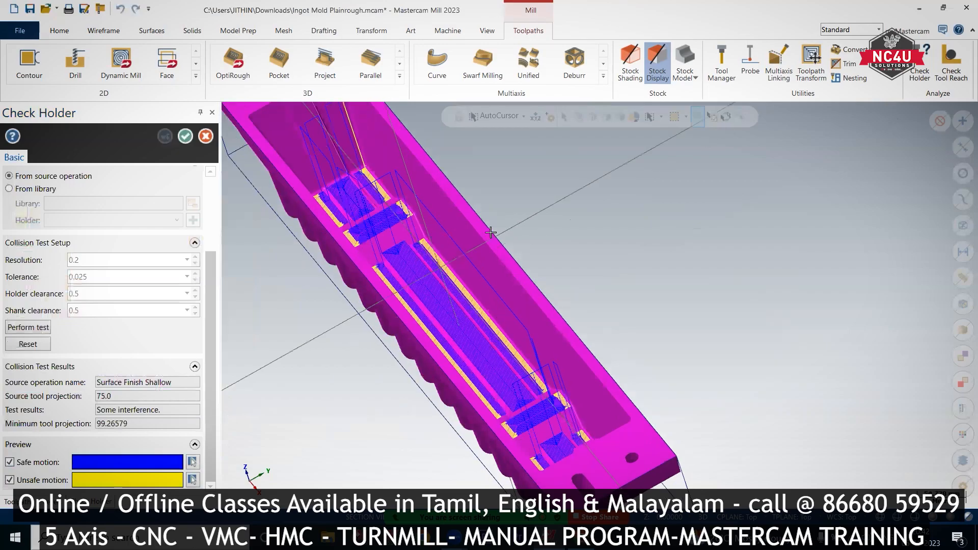
scroll(478, 286, up, 1)
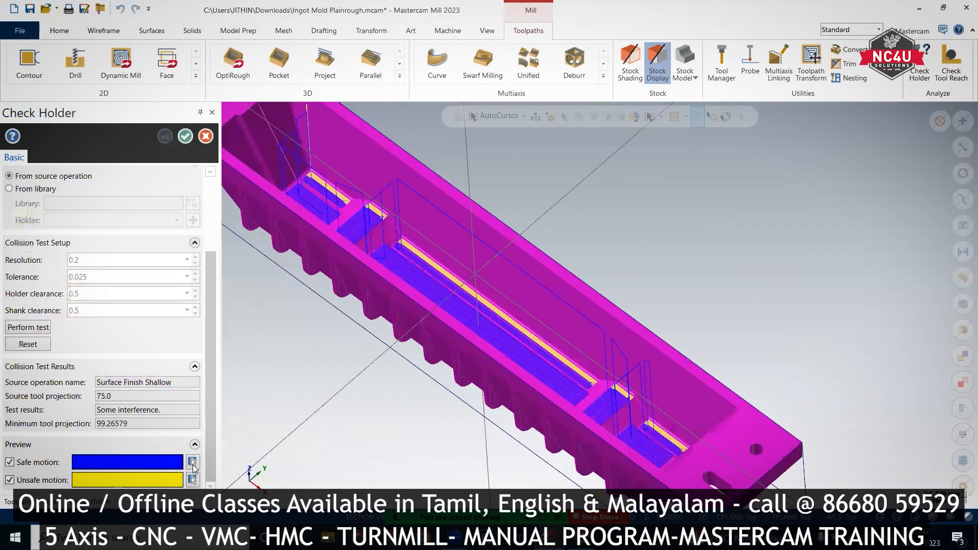
click(193, 462)
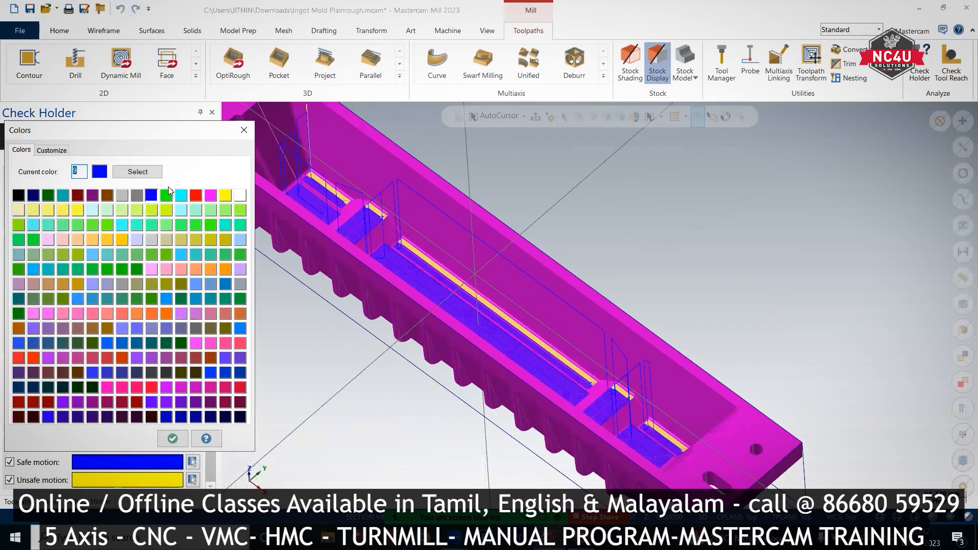
click(166, 195)
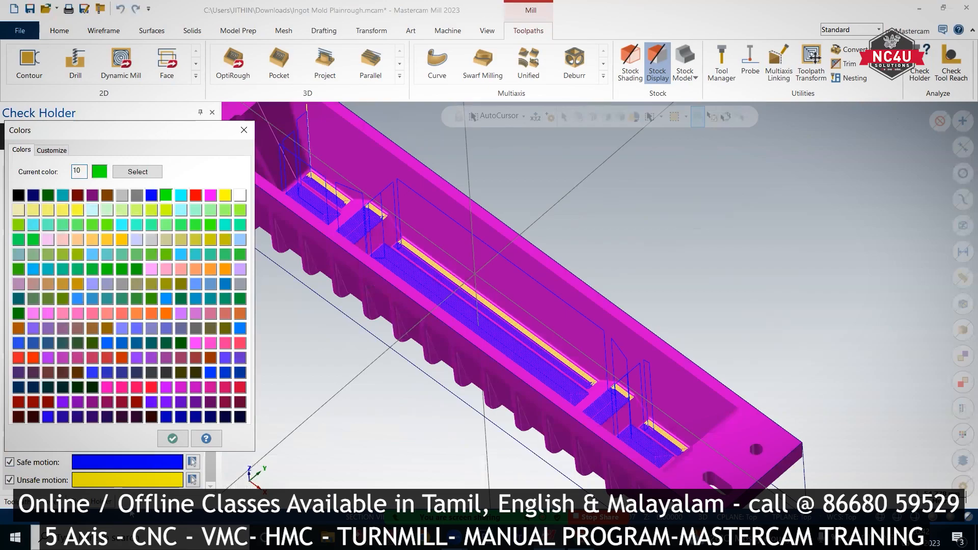
click(172, 439)
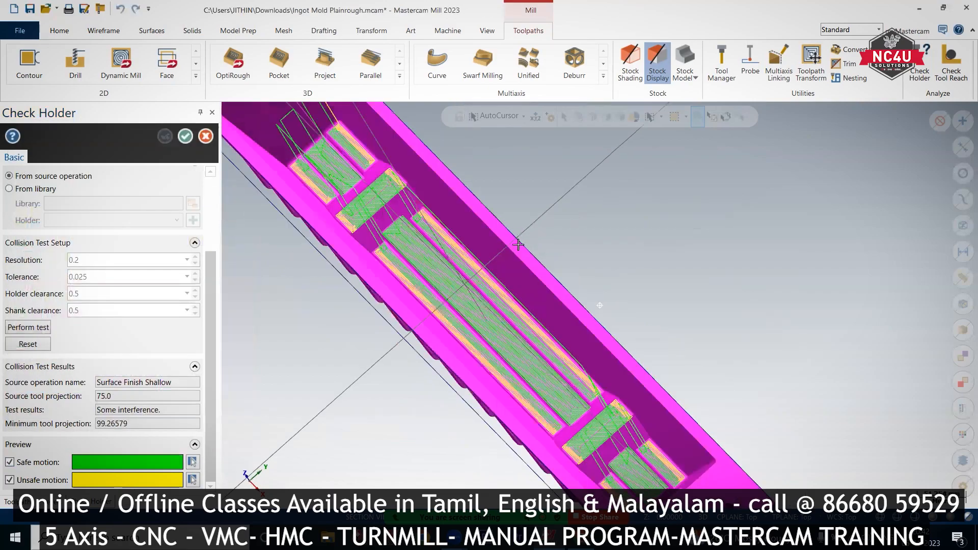
Step: Examine the green safe and yellow unsafe motions along the cavity floor, and cancel out of Check Holder
scroll(511, 248, up, 2)
scroll(545, 314, up, 2)
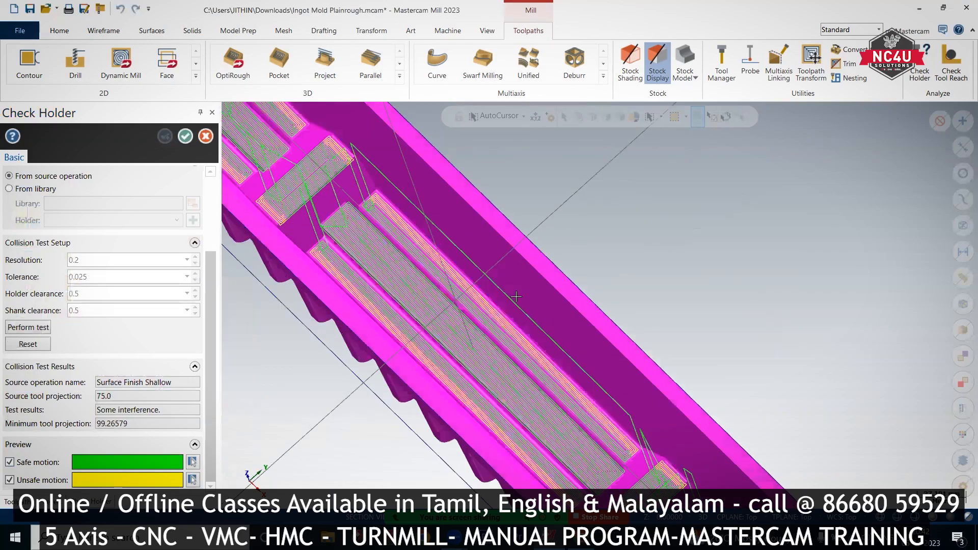
scroll(532, 235, down, 2)
click(202, 138)
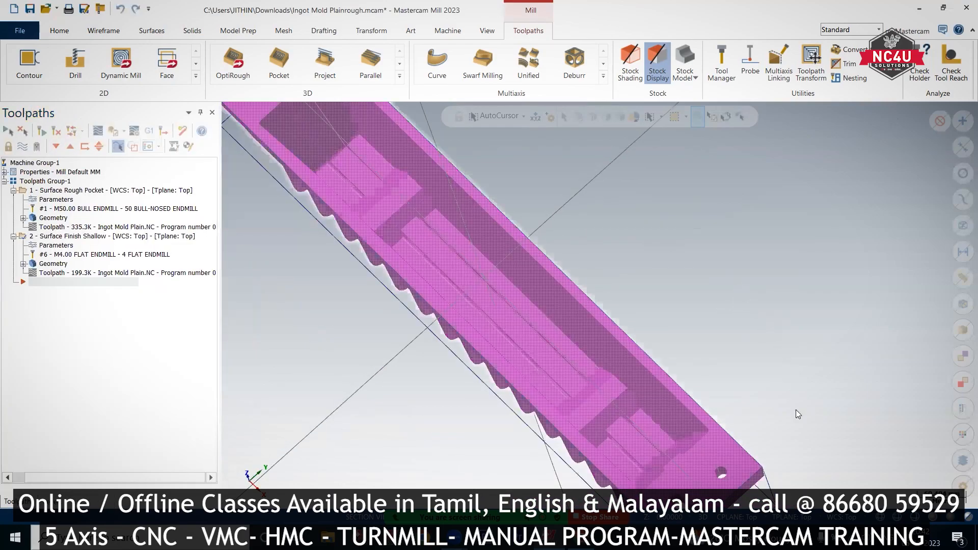
Step: Inspect the ingot mold's cavity and ribbed sides from isometric and rotated angles, and finish in the Top view
right_click(796, 411)
click(795, 401)
middle_drag(327, 202, 384, 184)
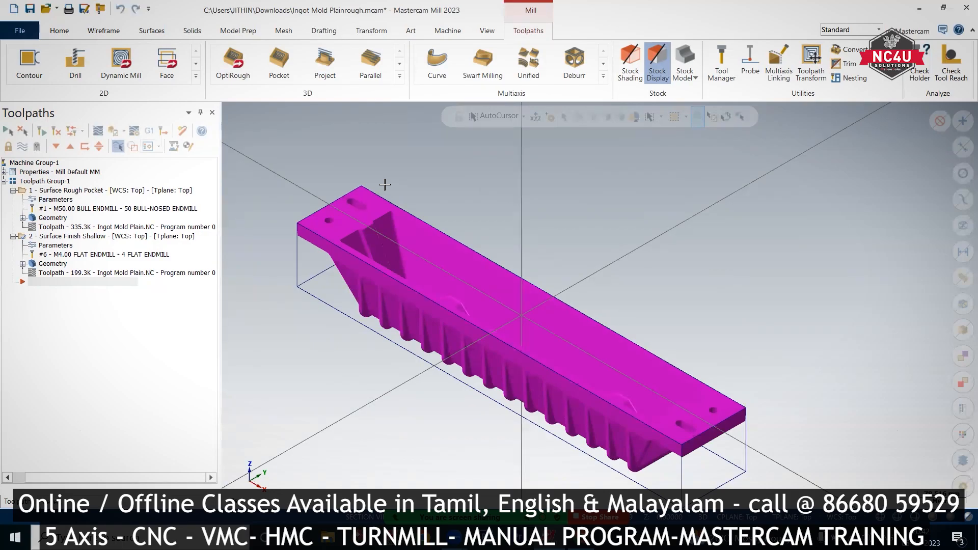
middle_drag(627, 217, 509, 212)
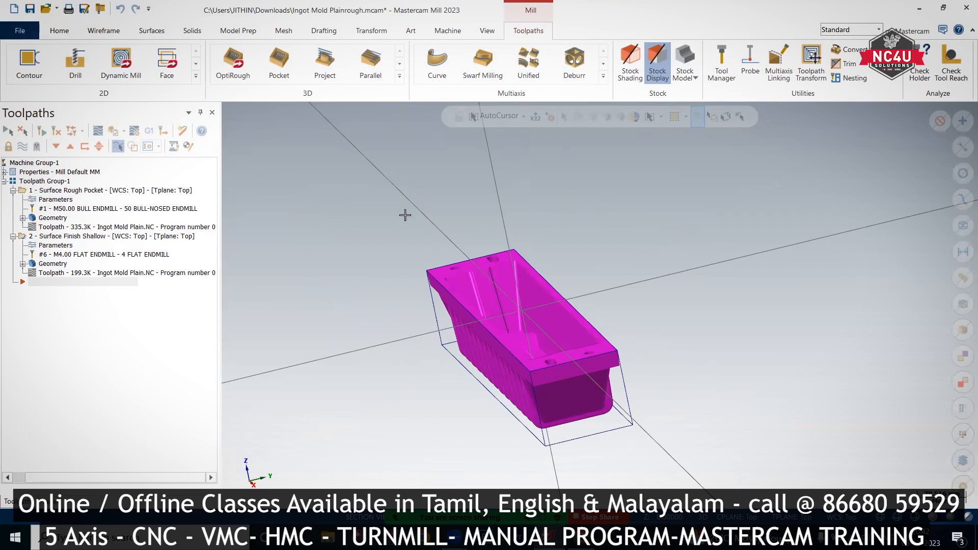
middle_drag(515, 223, 588, 218)
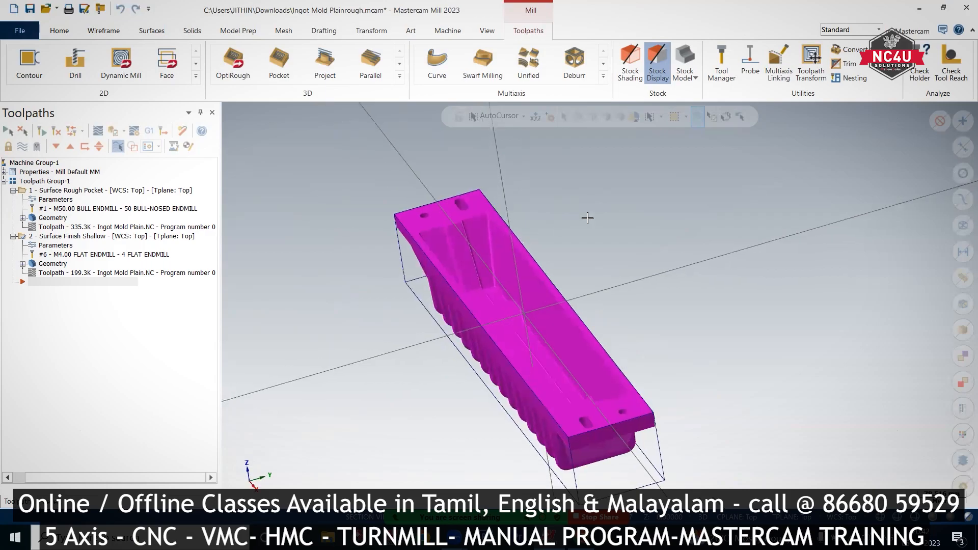
right_click(588, 219)
click(629, 287)
right_click(574, 181)
click(610, 292)
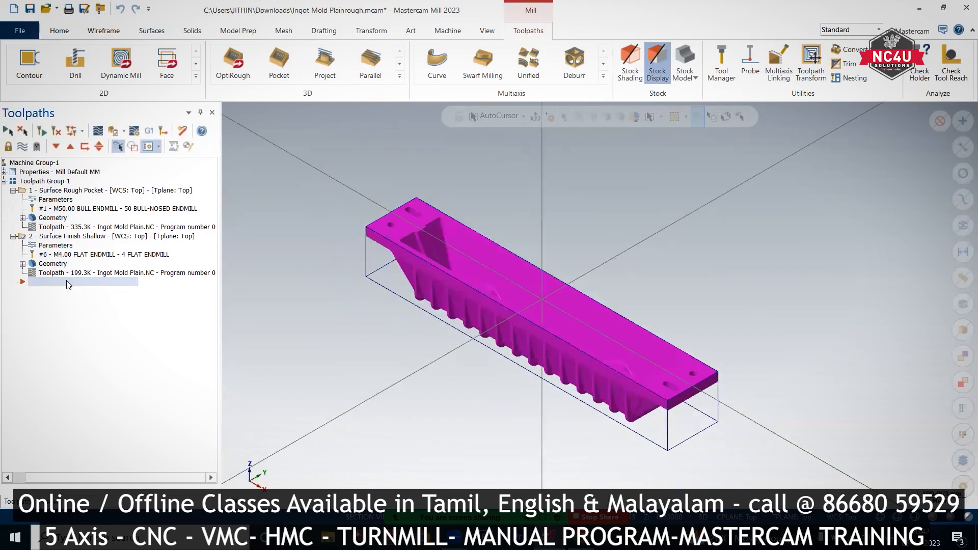
mouse_move(800, 310)
middle_down()
mouse_move(684, 314)
mouse_move(770, 295)
mouse_move(694, 318)
mouse_move(742, 322)
mouse_move(733, 285)
middle_up()
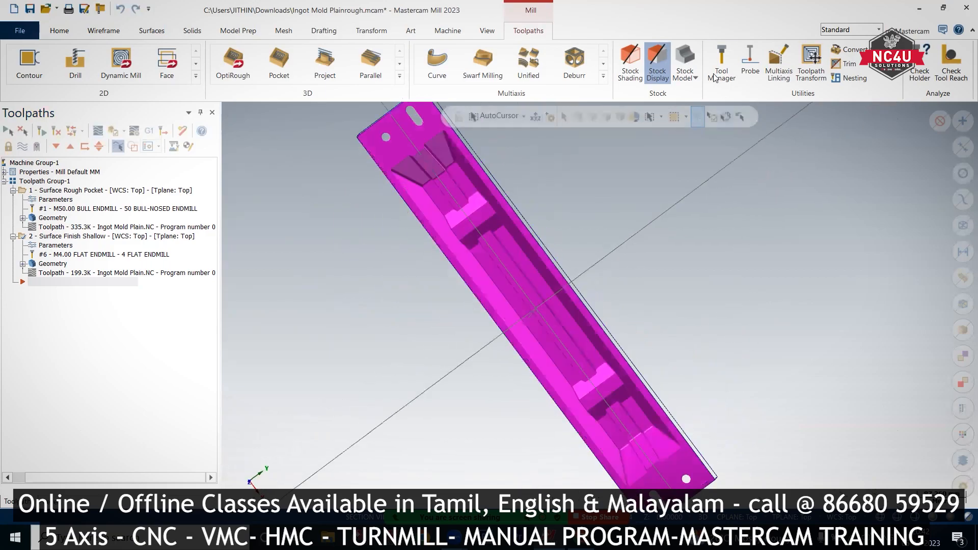
right_click(619, 223)
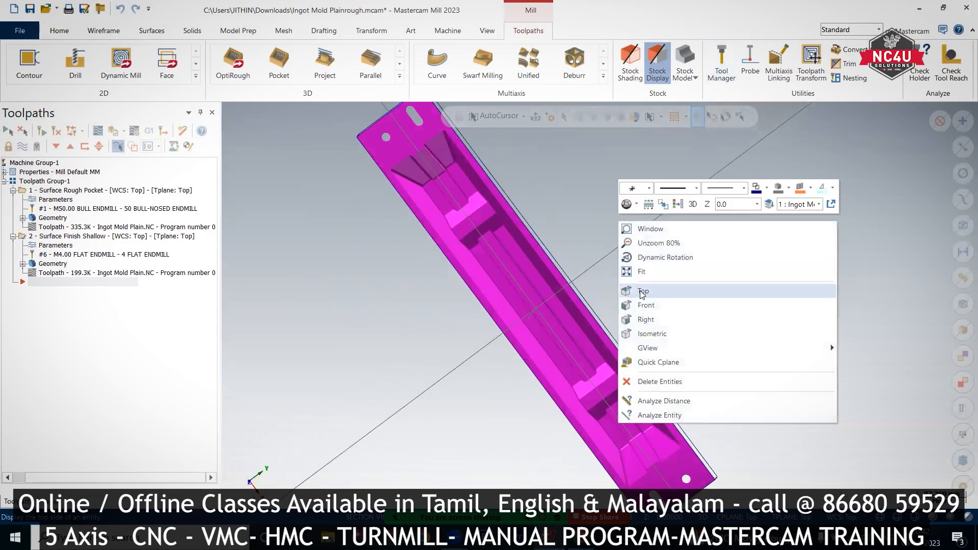
click(642, 292)
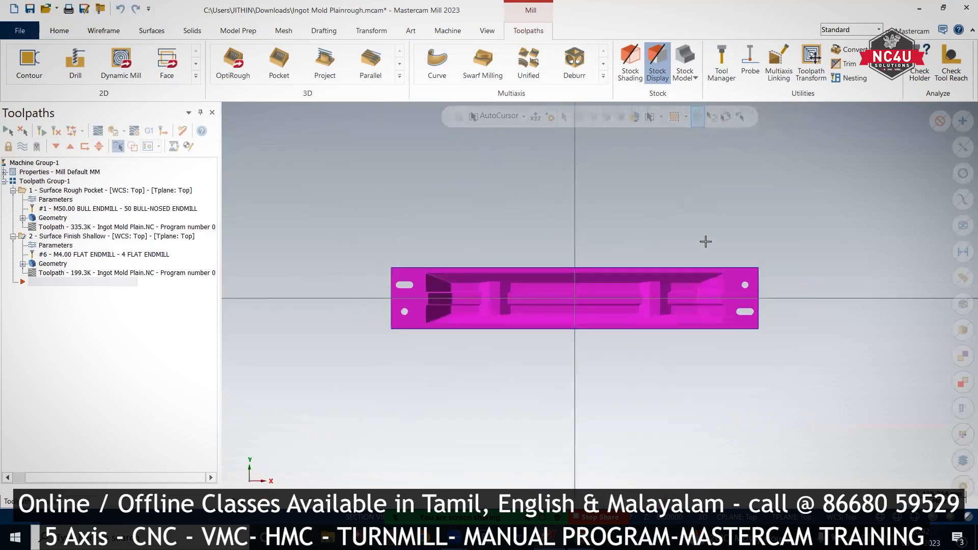